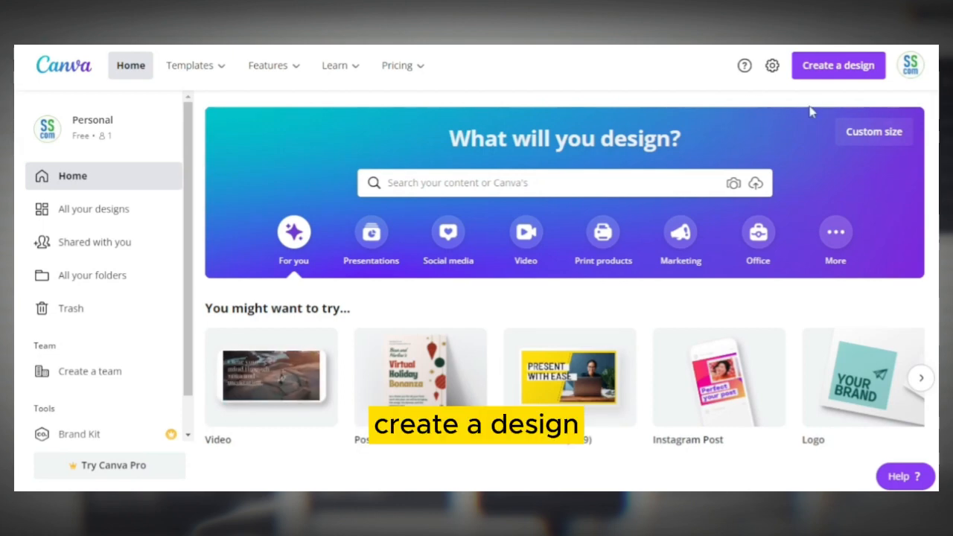
Step: Create a new blank design in the TikTok Video format by searching the design types for "tiktok"
left_click(837, 74)
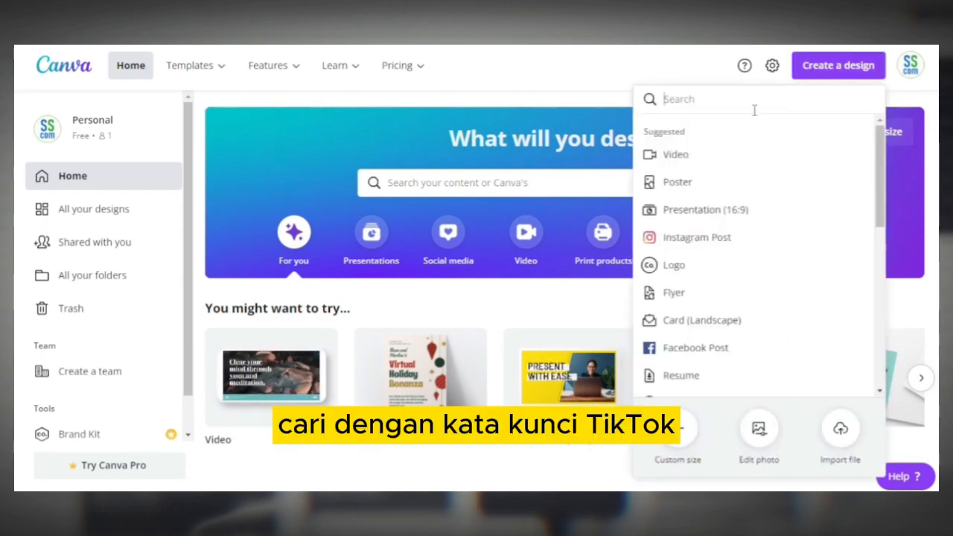
type("tiktok")
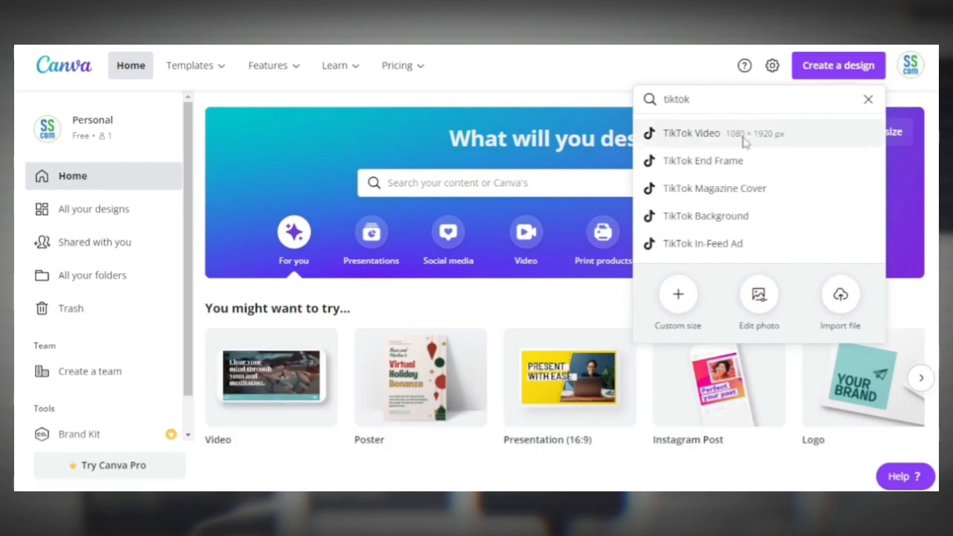
left_click(744, 142)
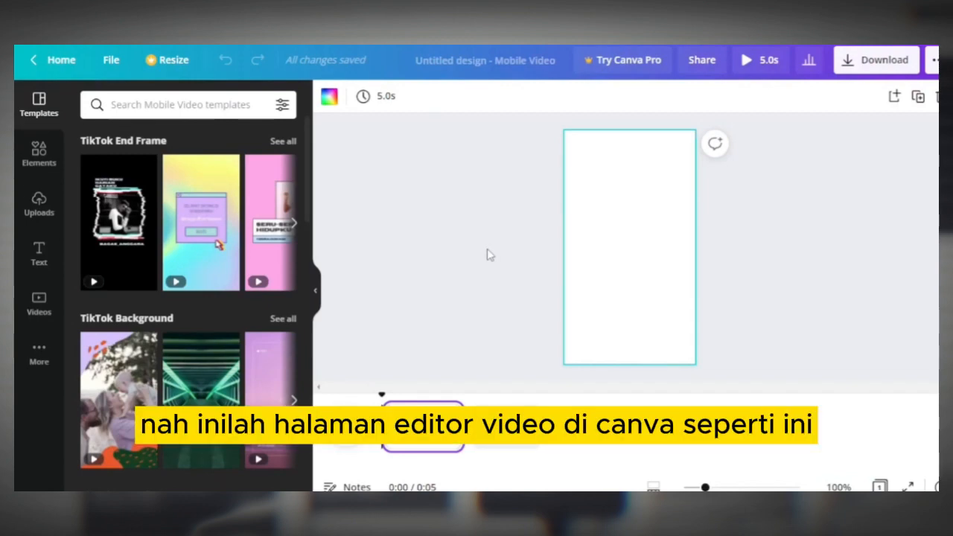
left_click(857, 198)
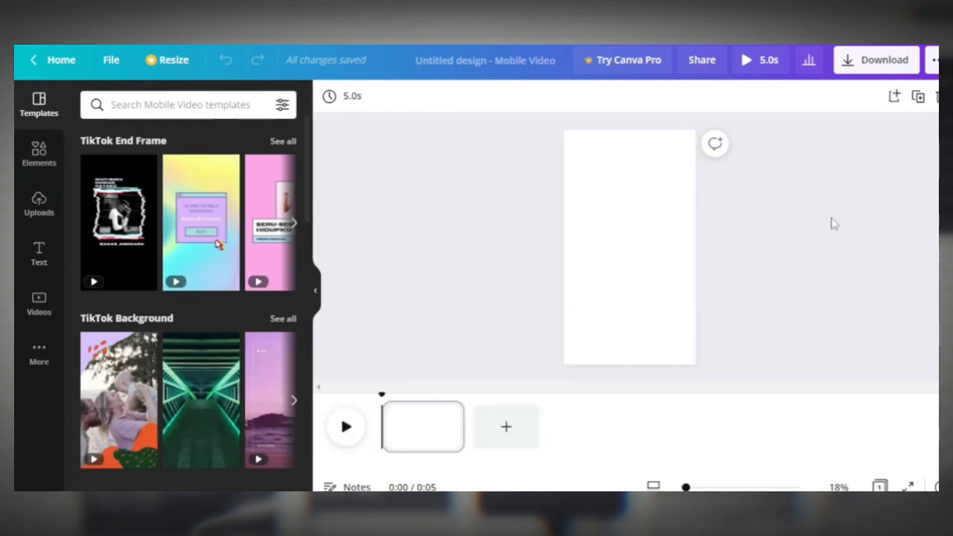
left_click(647, 203)
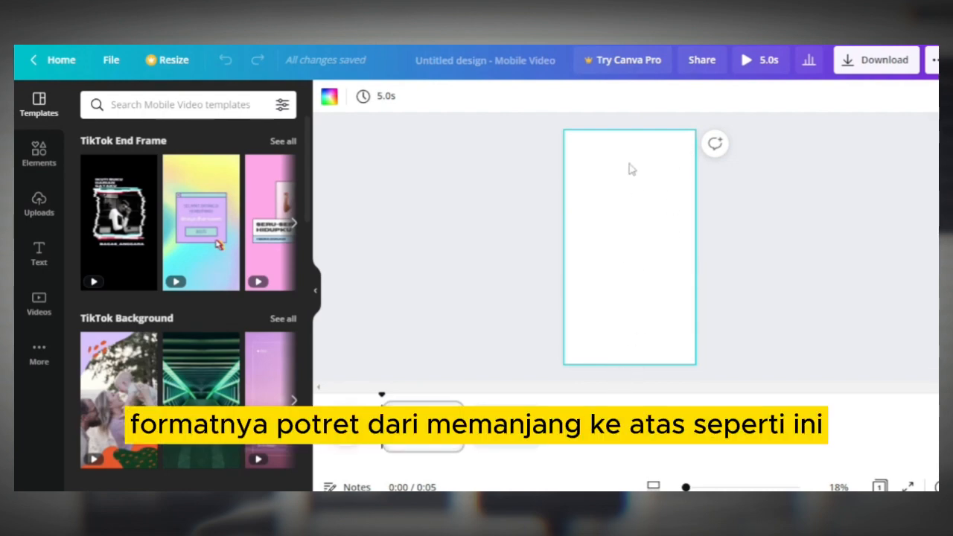
left_click(801, 247)
left_click(628, 228)
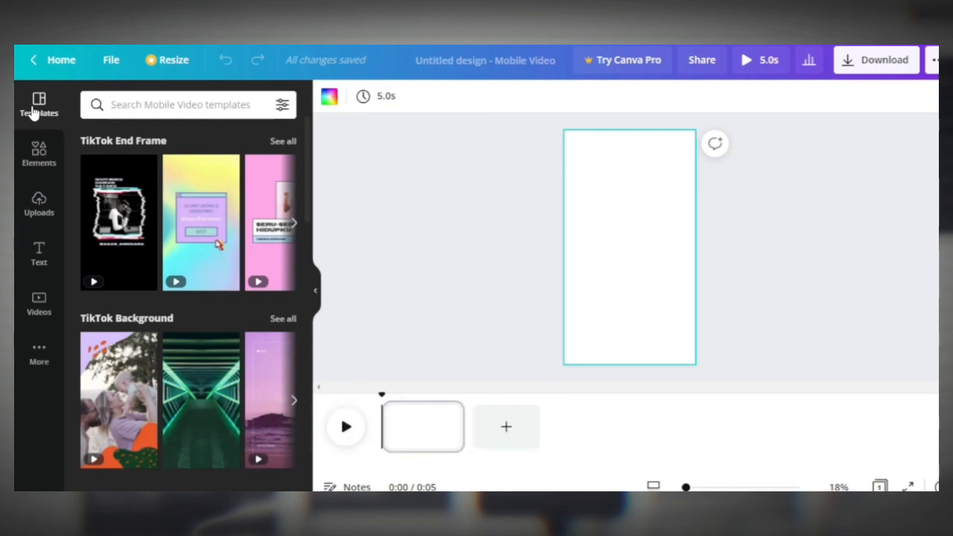
Step: Browse the mobile video templates, including the TikTok End Frame, Background, Magazine Cover and In-Feed Ad categories
scroll(175, 242, "down", 2)
scroll(175, 242, "up", 1)
scroll(139, 175, "down", 5)
scroll(167, 250, "down", 12)
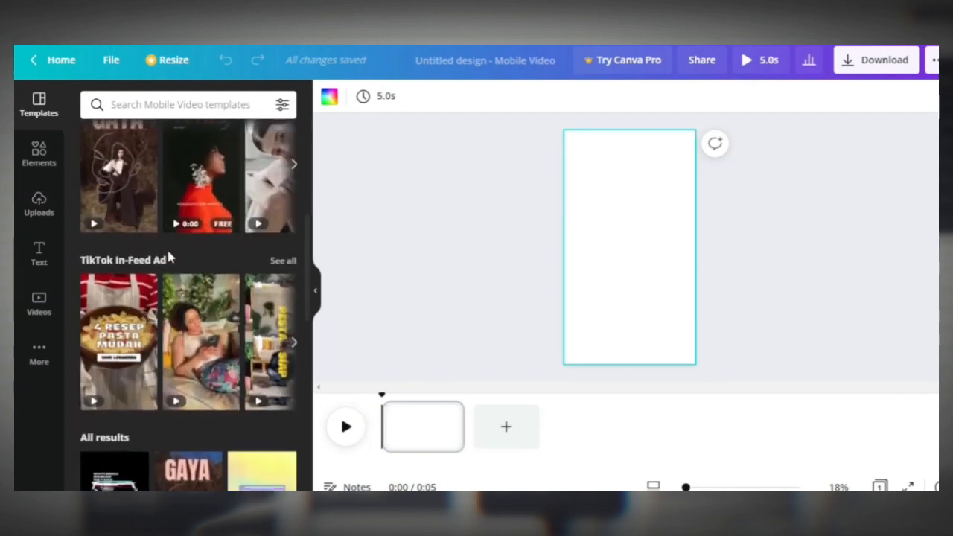
scroll(141, 257, "up", 9)
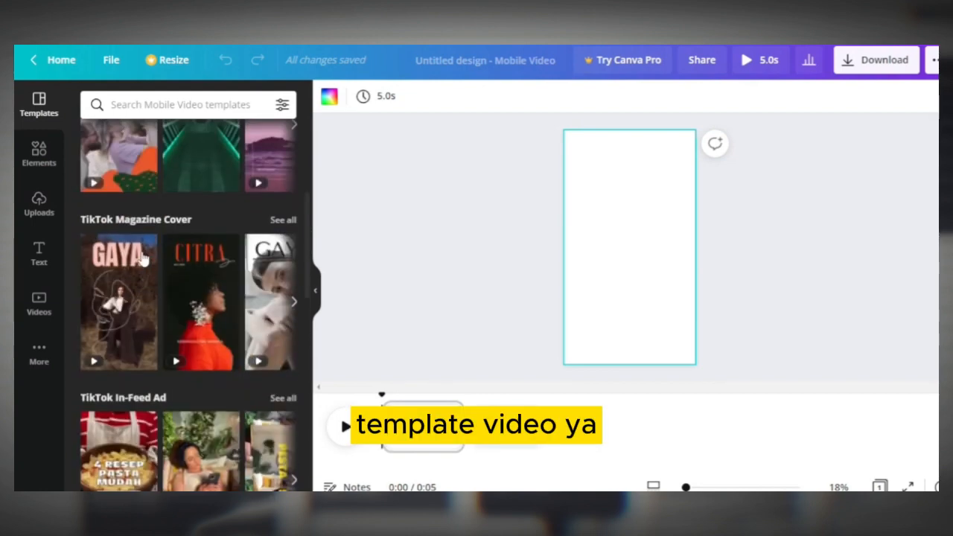
scroll(153, 290, "down", 6)
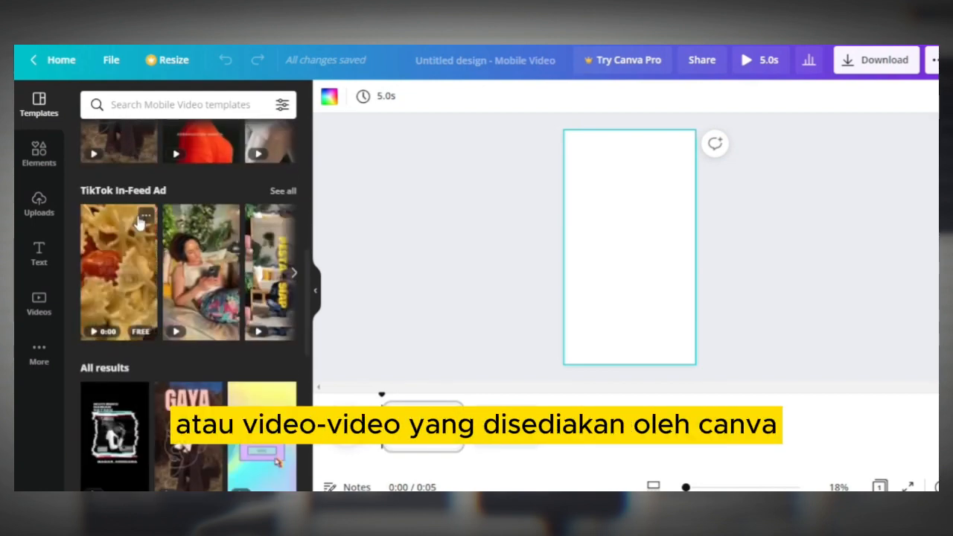
scroll(153, 291, "down", 4)
scroll(151, 270, "down", 5)
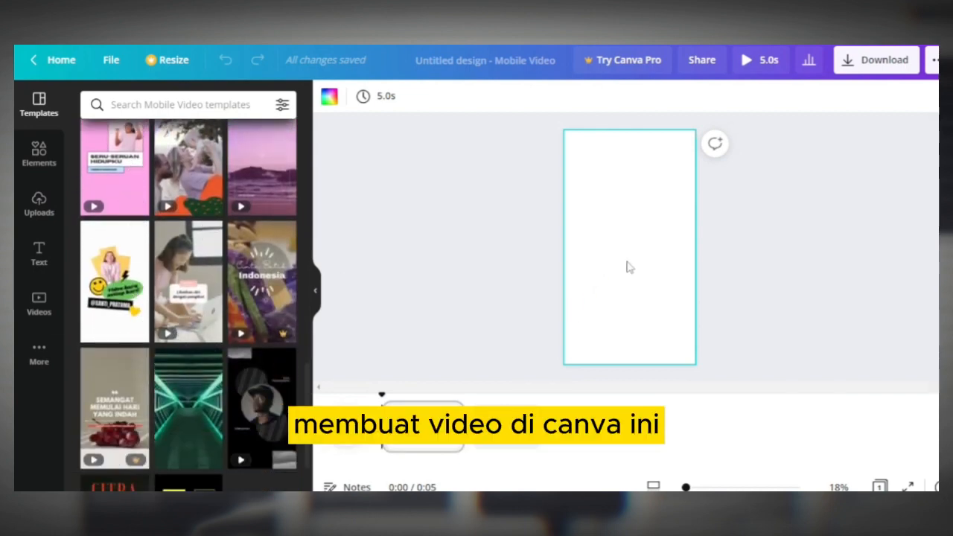
scroll(188, 334, "down", 3)
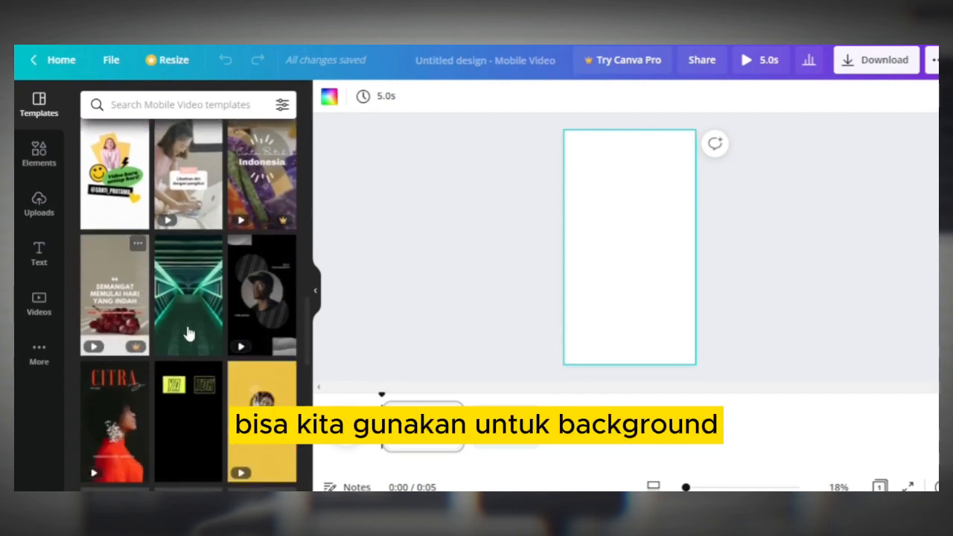
scroll(191, 327, "up", 5)
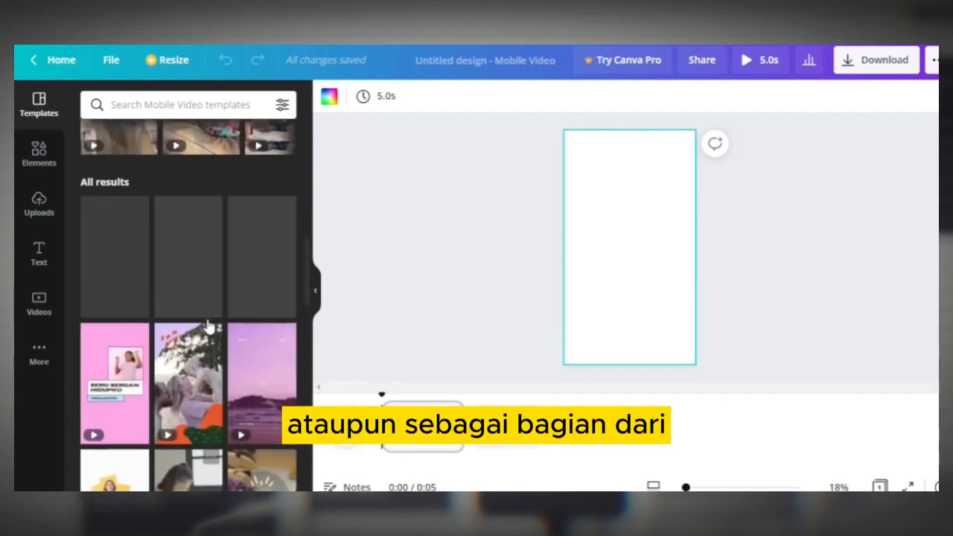
scroll(209, 327, "up", 10)
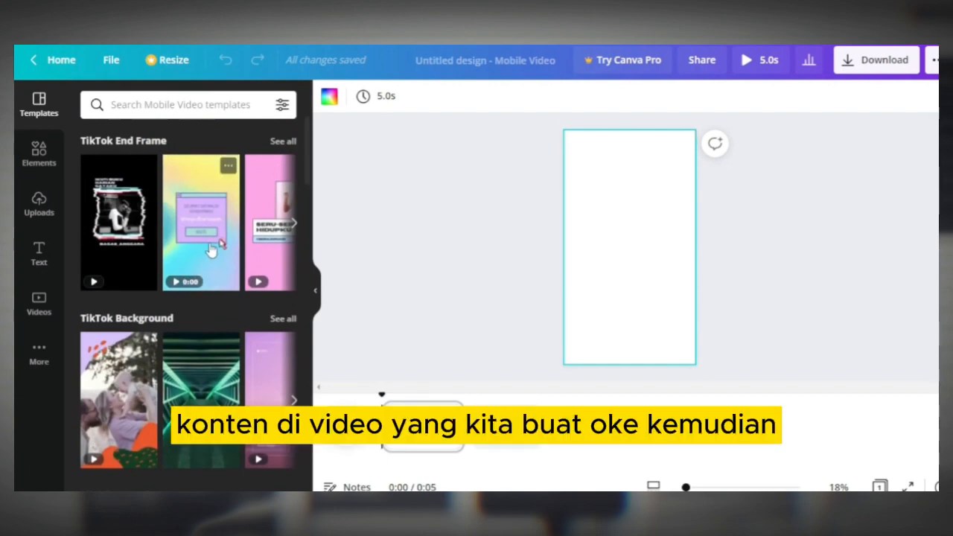
scroll(130, 253, "down", 2)
scroll(128, 255, "up", 2)
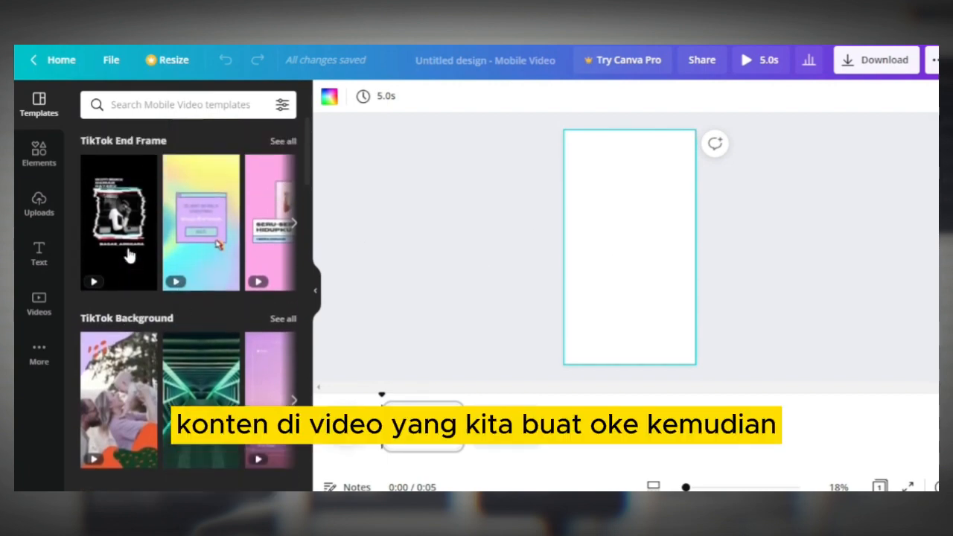
Step: Look through the available design elements, from shapes, graphics and photos to videos, audio, charts, frames and grids
left_click(39, 156)
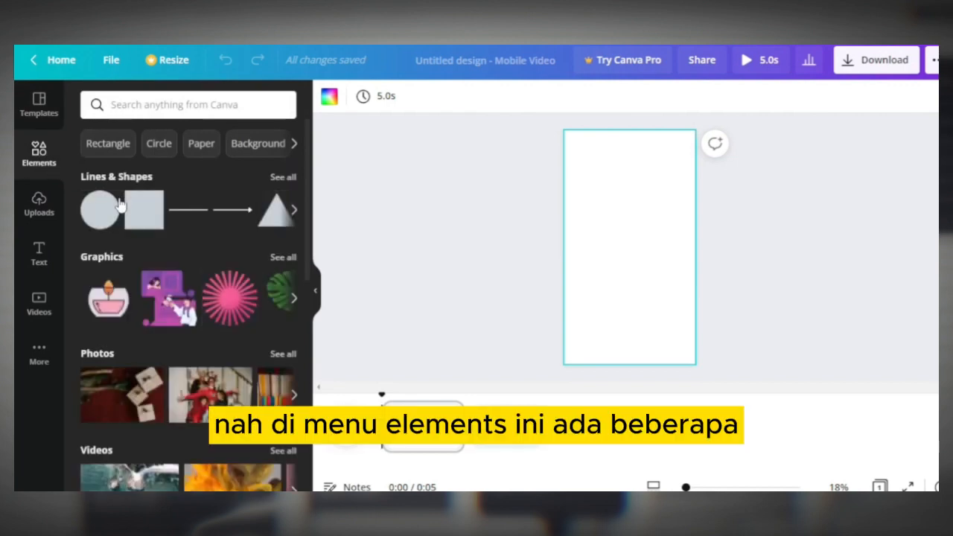
scroll(178, 274, "down", 5)
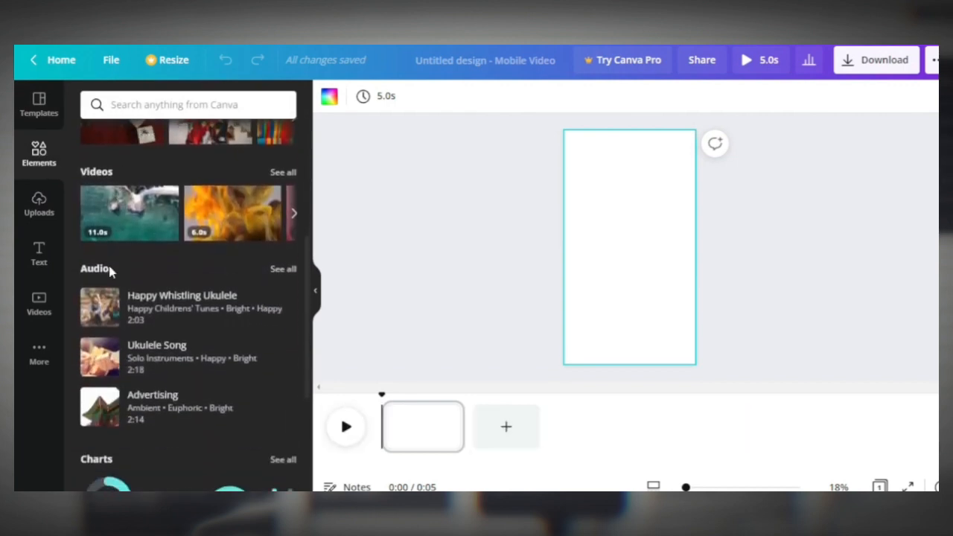
scroll(106, 270, "up", 5)
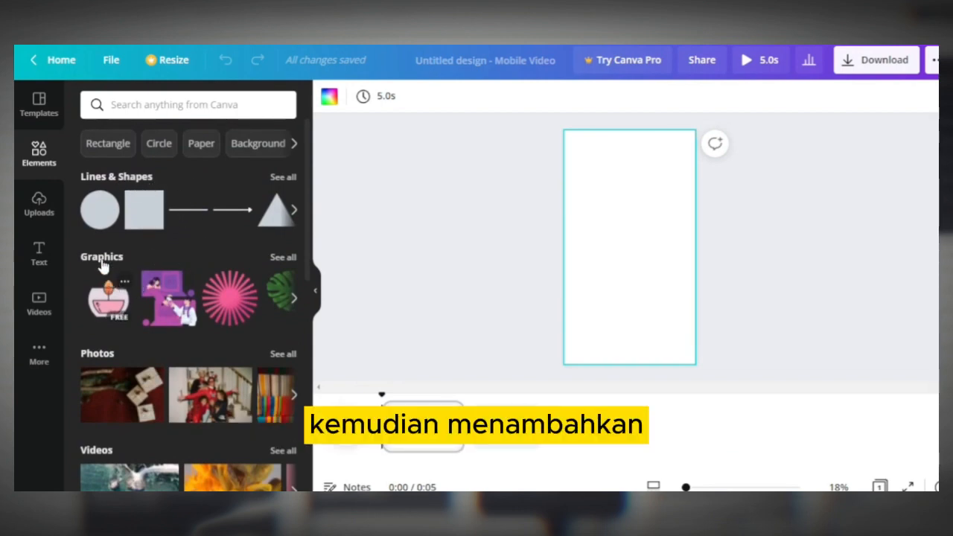
scroll(156, 298, "down", 3)
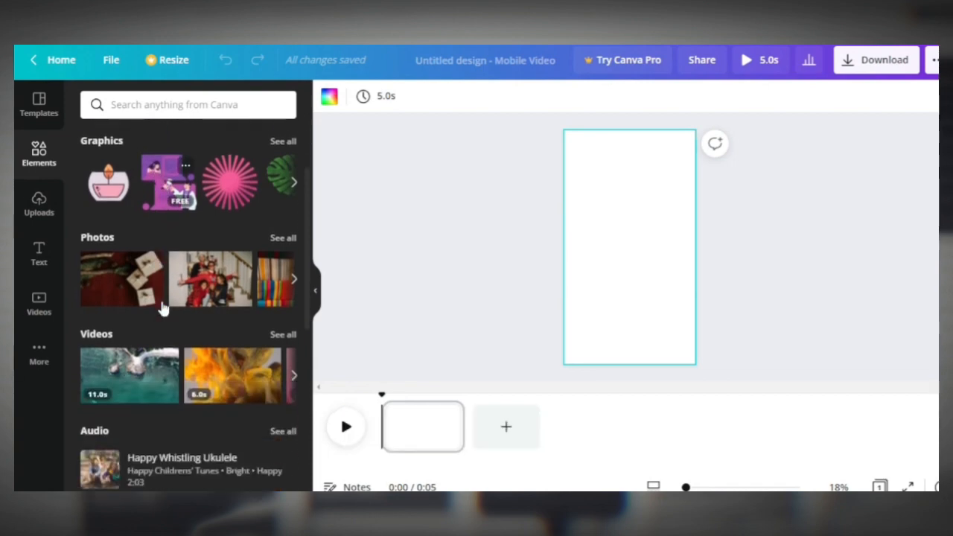
scroll(205, 286, "down", 5)
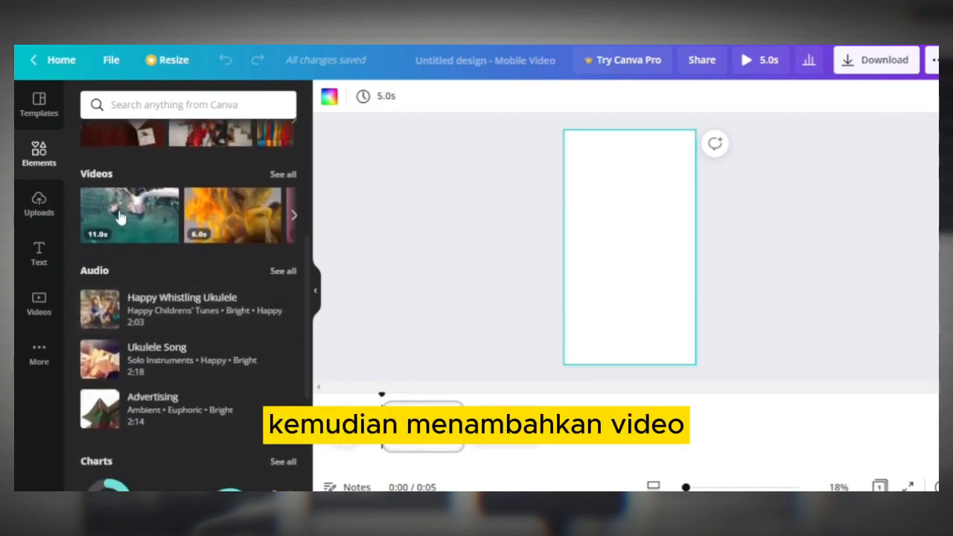
scroll(142, 297, "down", 2)
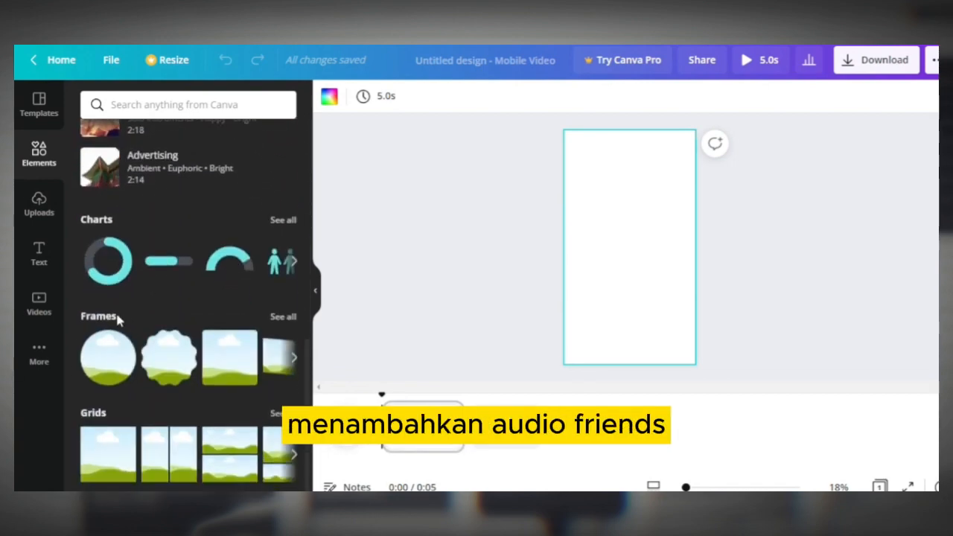
scroll(164, 303, "up", 6)
scroll(163, 301, "up", 1)
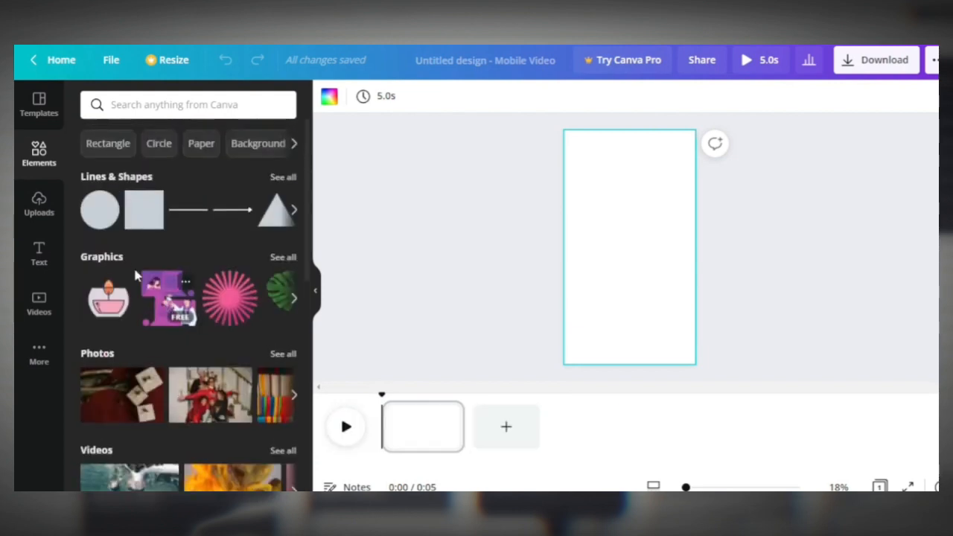
Step: Review the upload categories for images, videos and audio, and look at the options for adding text
left_click(37, 211)
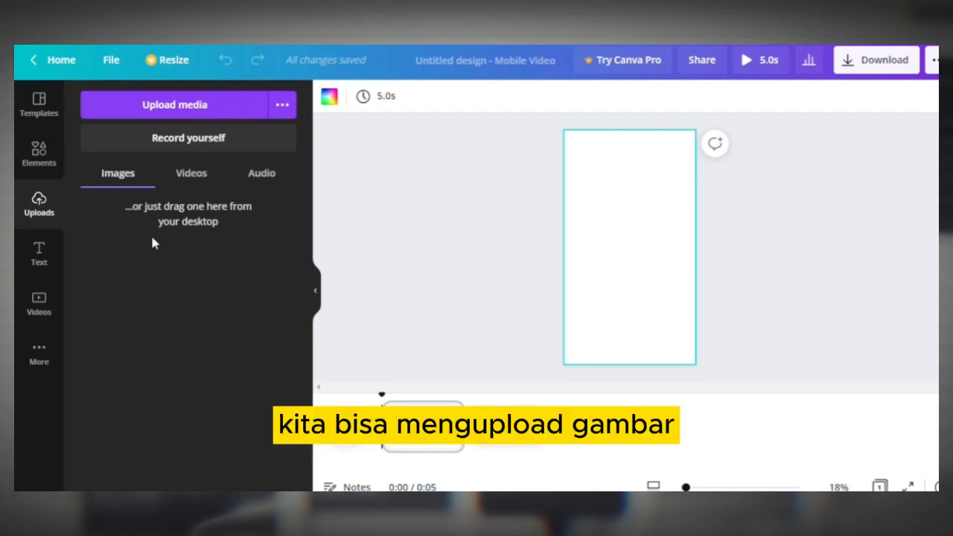
left_click(200, 182)
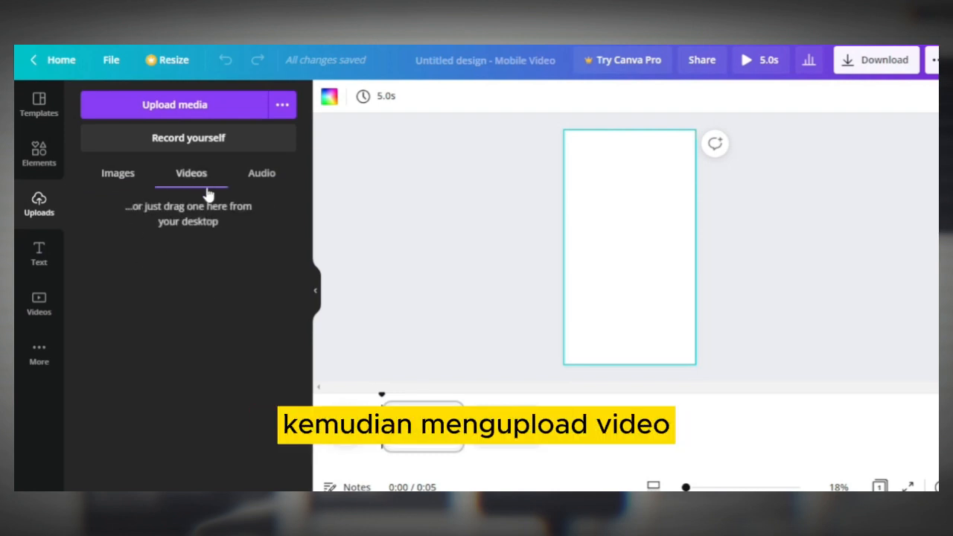
left_click(262, 177)
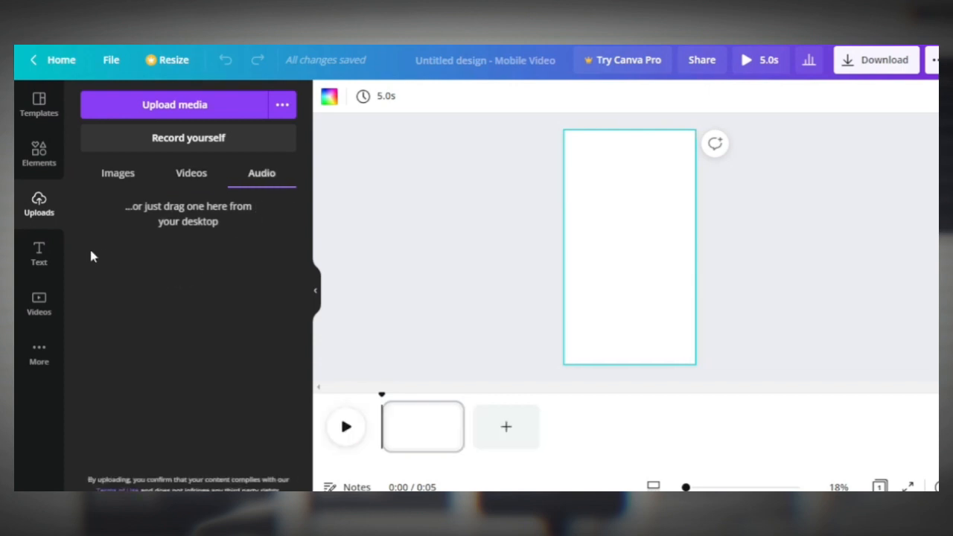
left_click(39, 254)
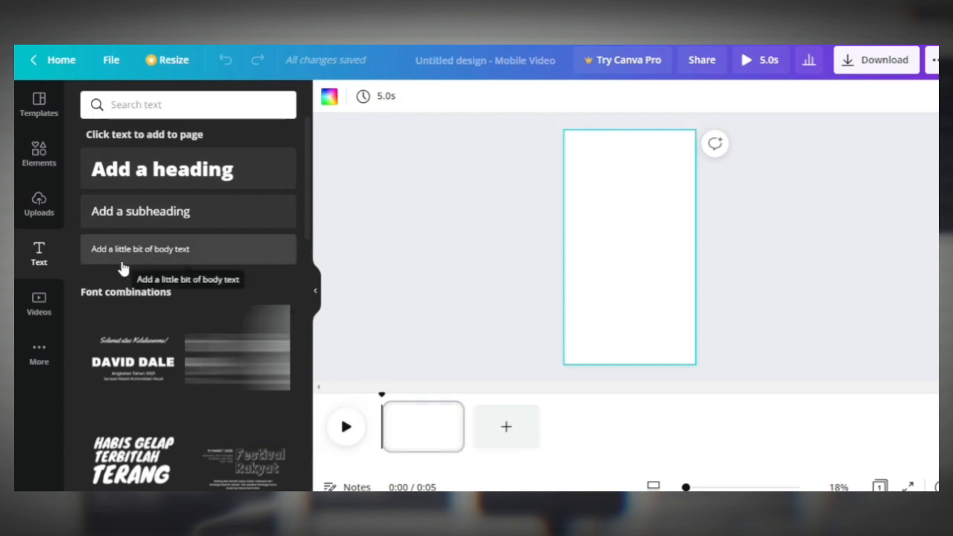
Step: Browse the stock video library by category, such as Aerial Shots, Nature, Business, Beach, Rain and Sky
left_click(34, 302)
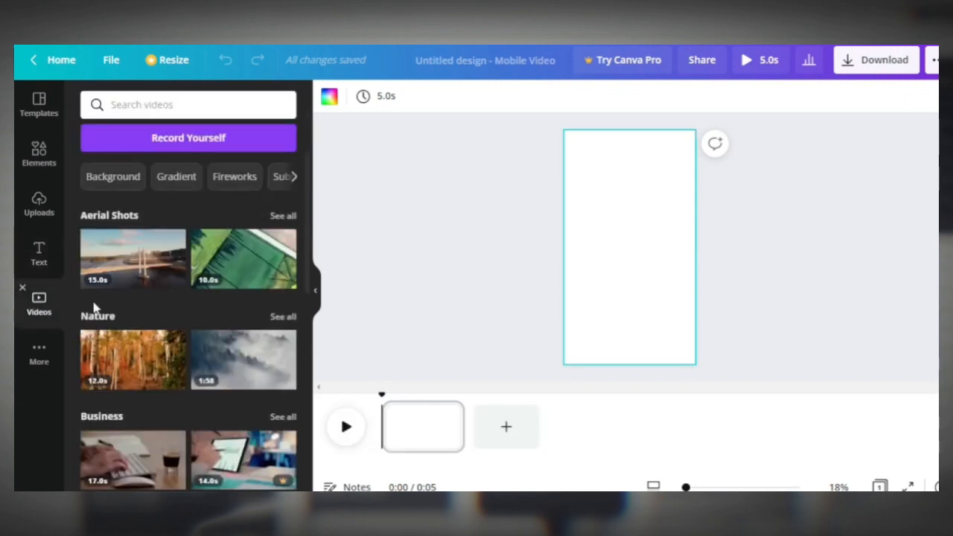
scroll(187, 346, "down", 2)
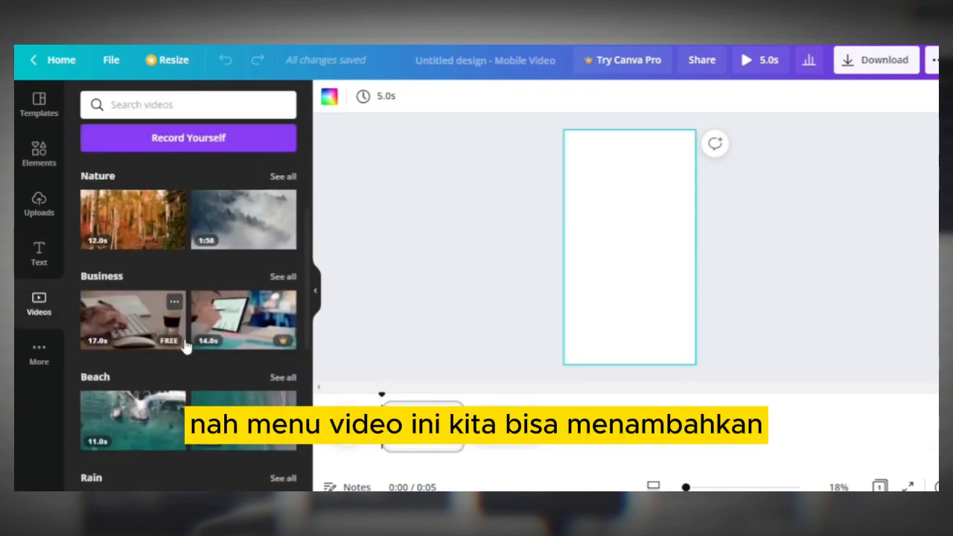
scroll(186, 343, "down", 2)
scroll(186, 340, "up", 4)
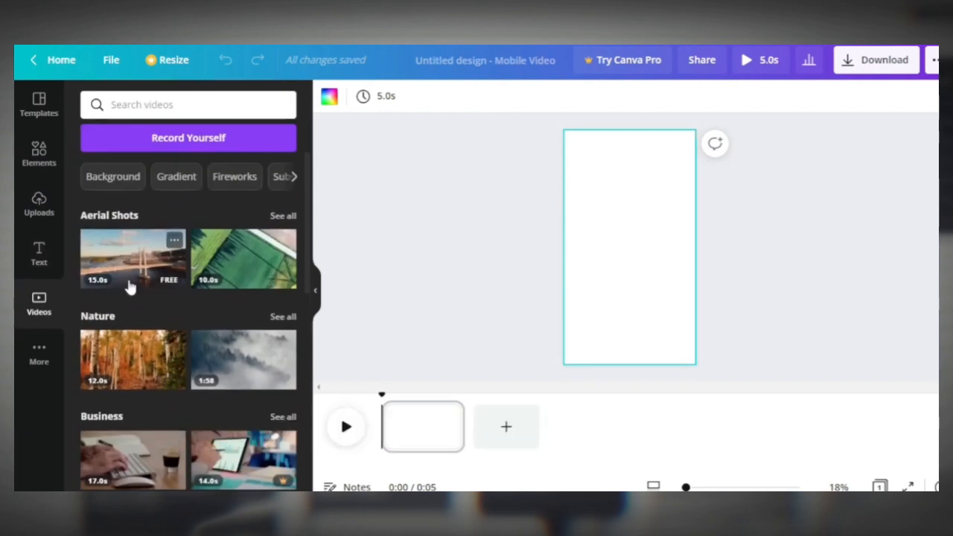
scroll(128, 283, "down", 2)
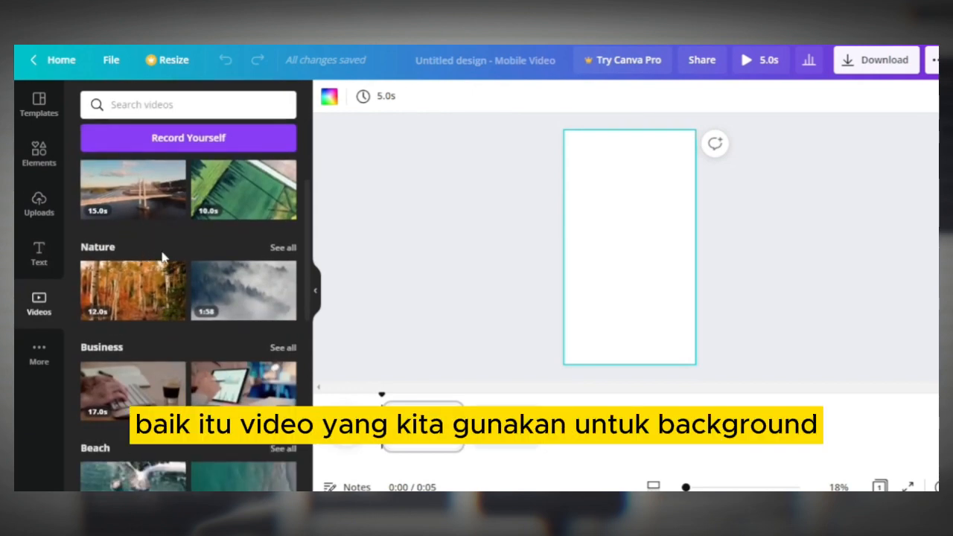
scroll(127, 253, "up", 2)
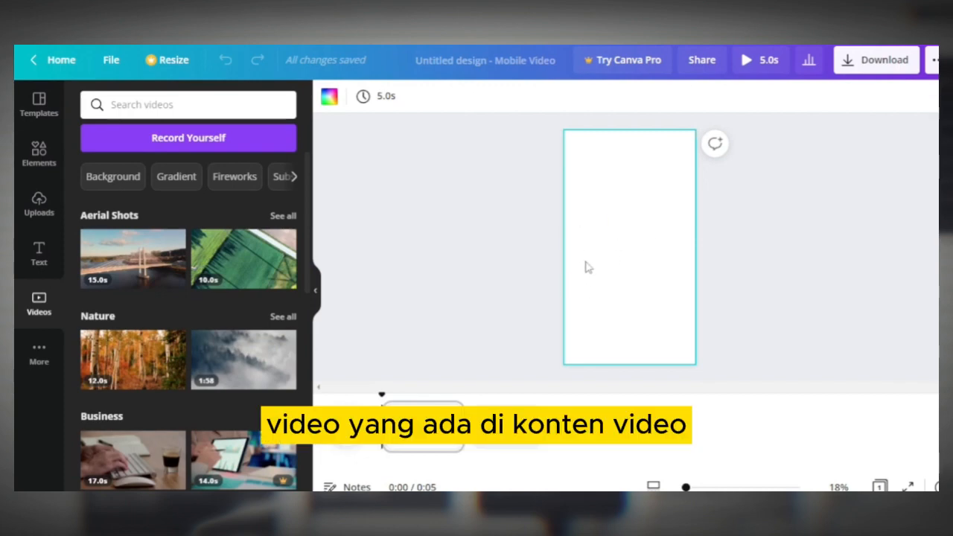
scroll(190, 258, "down", 3)
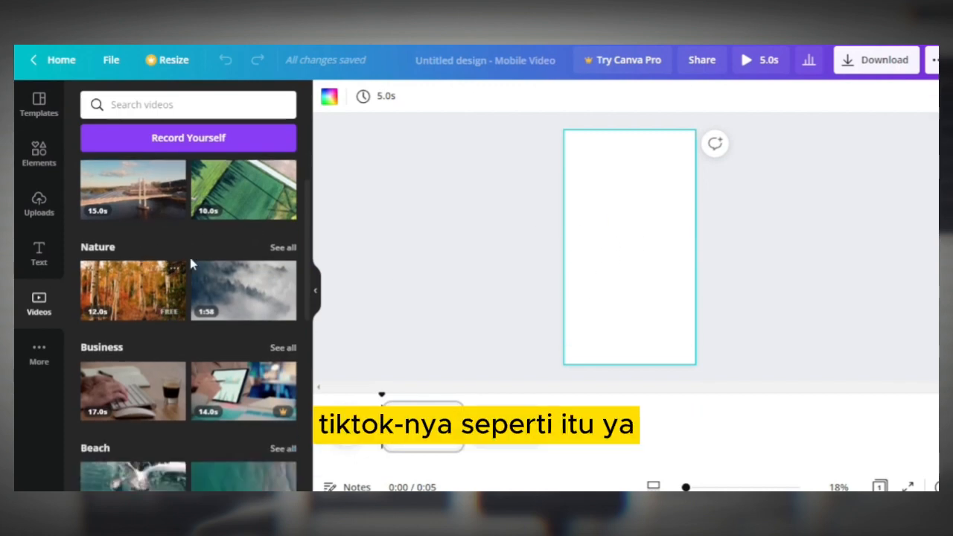
scroll(156, 287, "up", 2)
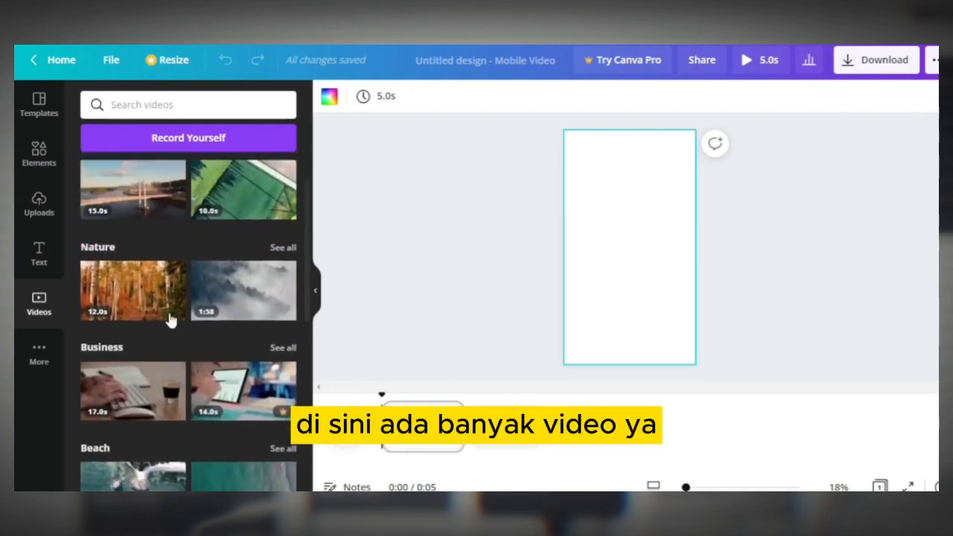
scroll(192, 287, "down", 4)
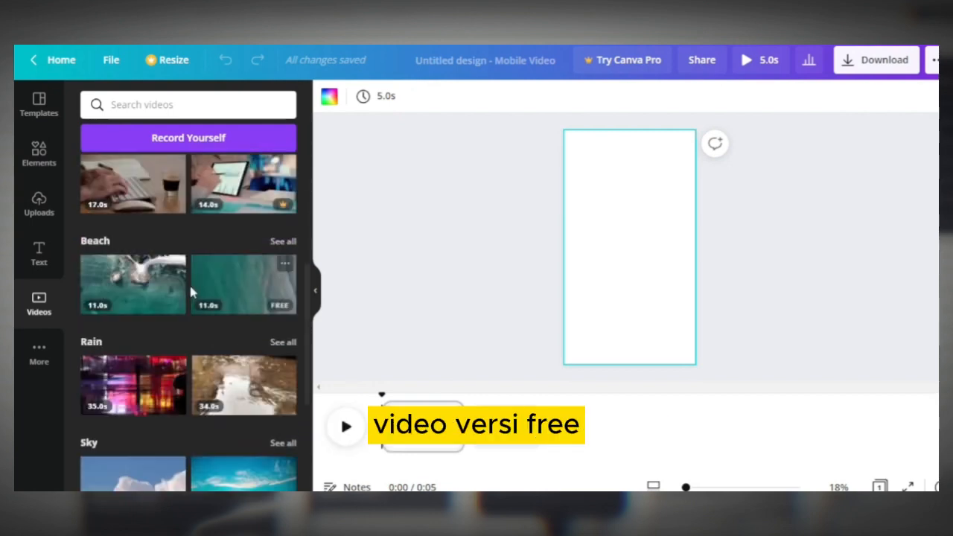
scroll(170, 269, "up", 2)
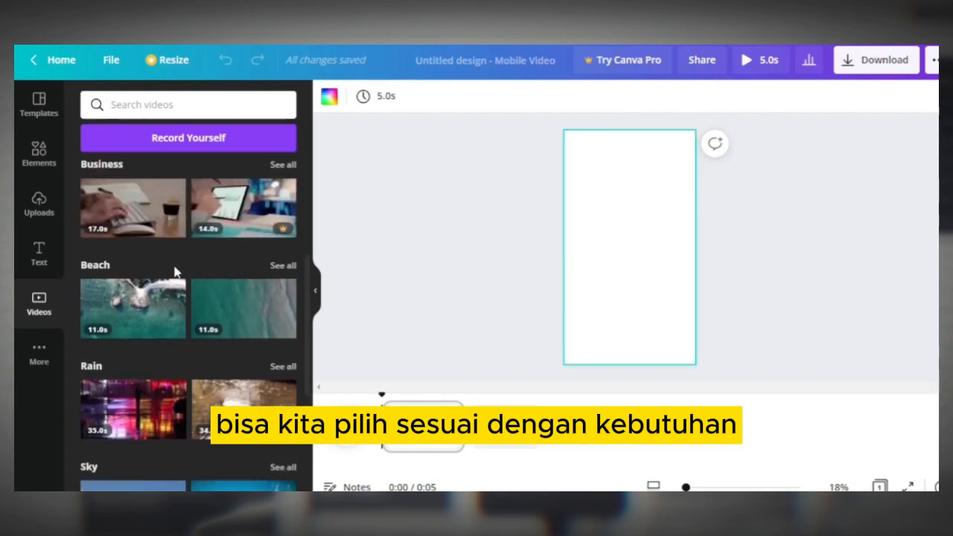
Step: Look through the additional apps and content sources, including Bitmoji, QR Code, GIPHY, Google Maps, Pexels, Pixabay and YouTube
left_click(39, 353)
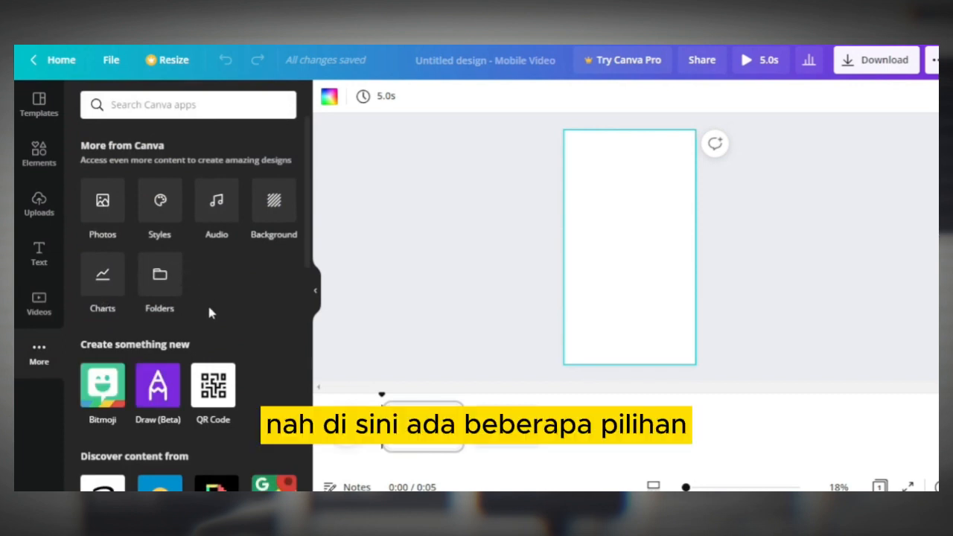
scroll(210, 302, "down", 4)
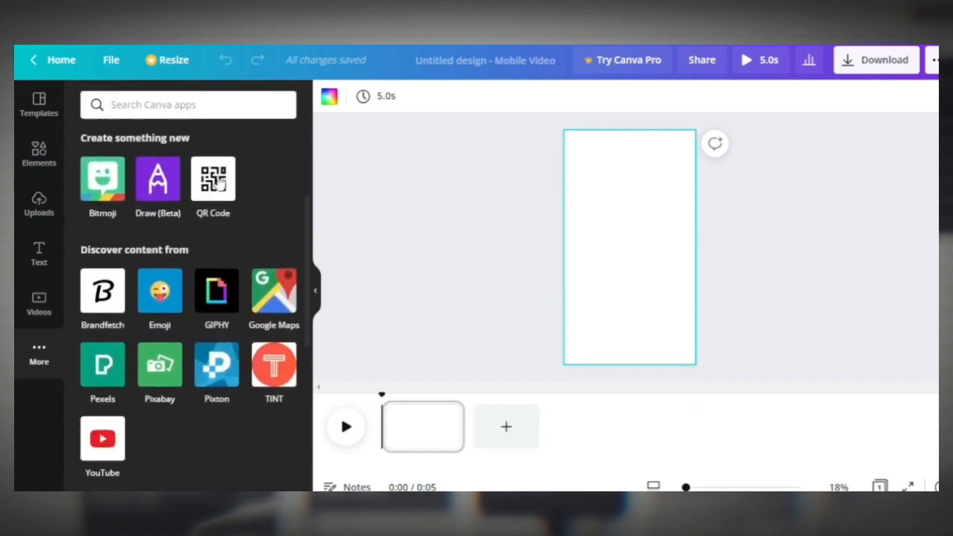
scroll(148, 249, "down", 3)
scroll(162, 279, "up", 3)
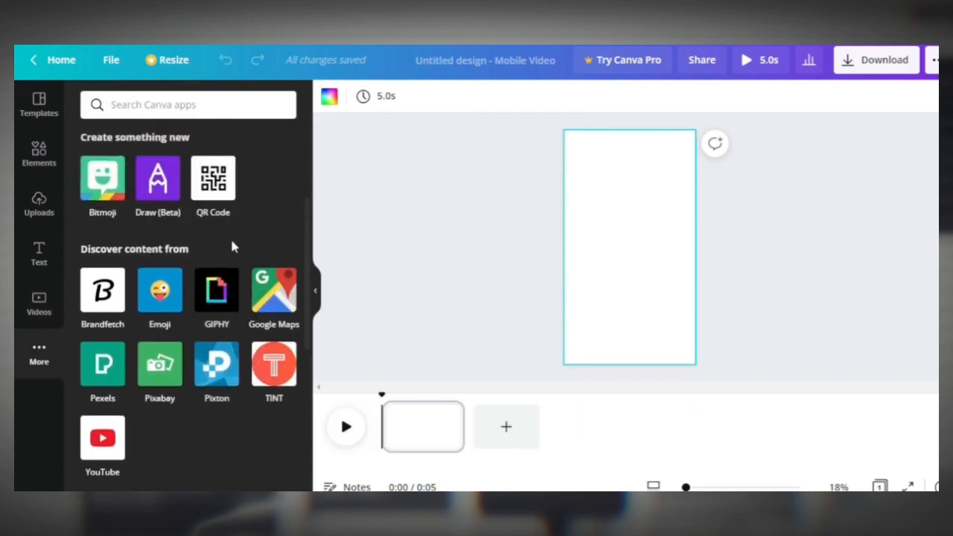
scroll(230, 237, "down", 1)
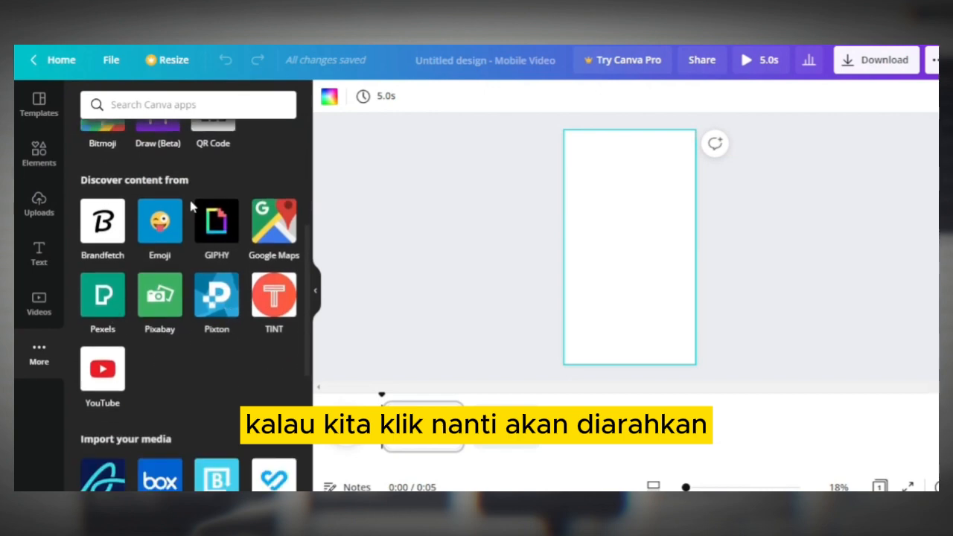
scroll(230, 273, "up", 4)
scroll(223, 297, "down", 2)
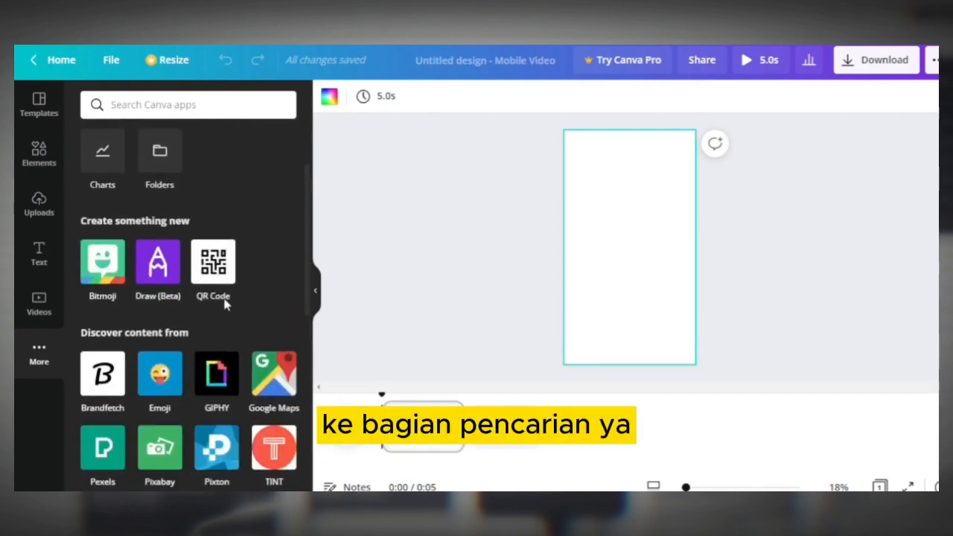
scroll(237, 216, "down", 3)
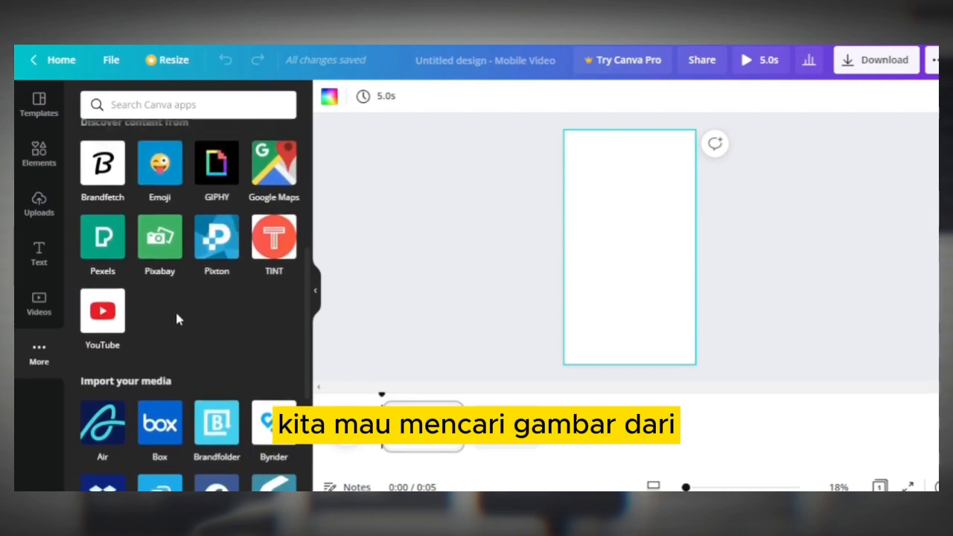
scroll(177, 319, "up", 1)
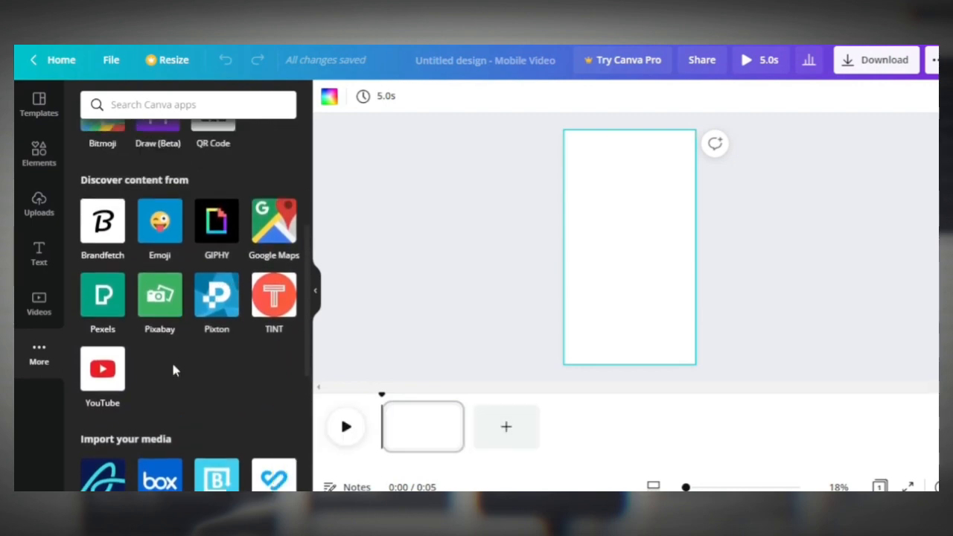
Step: Open the Pixabay free image library, return to the stock videos and remove the Pixabay shortcut
left_click(160, 296)
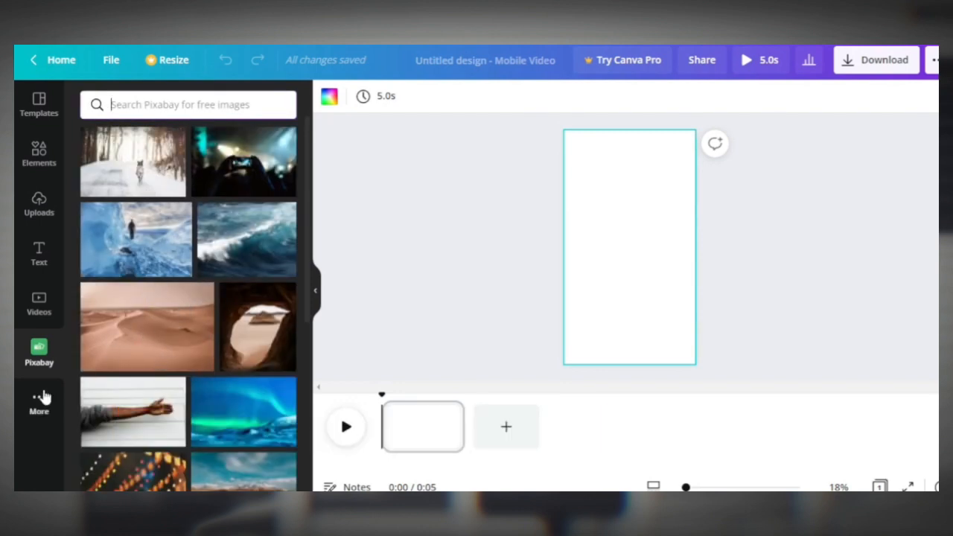
left_click(28, 332)
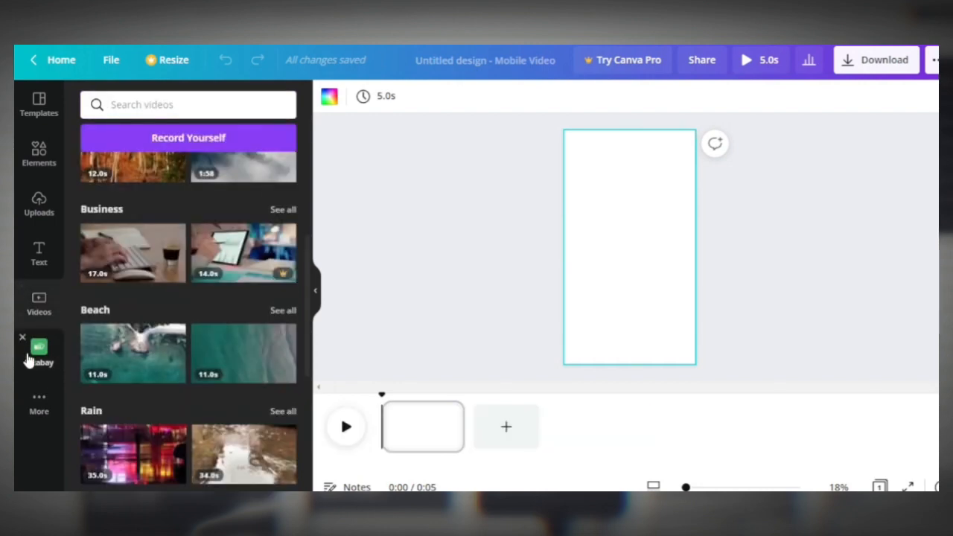
left_click(29, 352)
Step: Browse the free images from Pexels and return to the list of external content sources
left_click(41, 405)
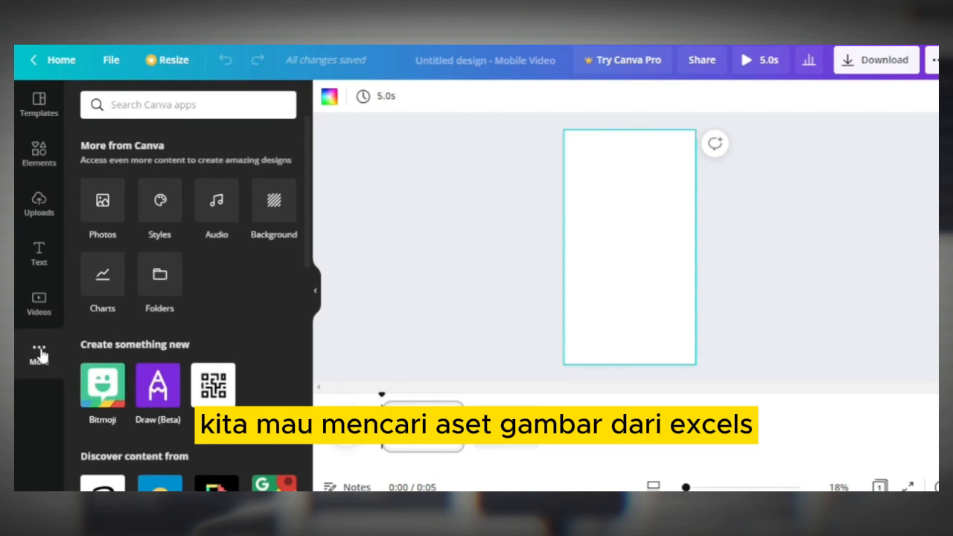
scroll(192, 389, "down", 5)
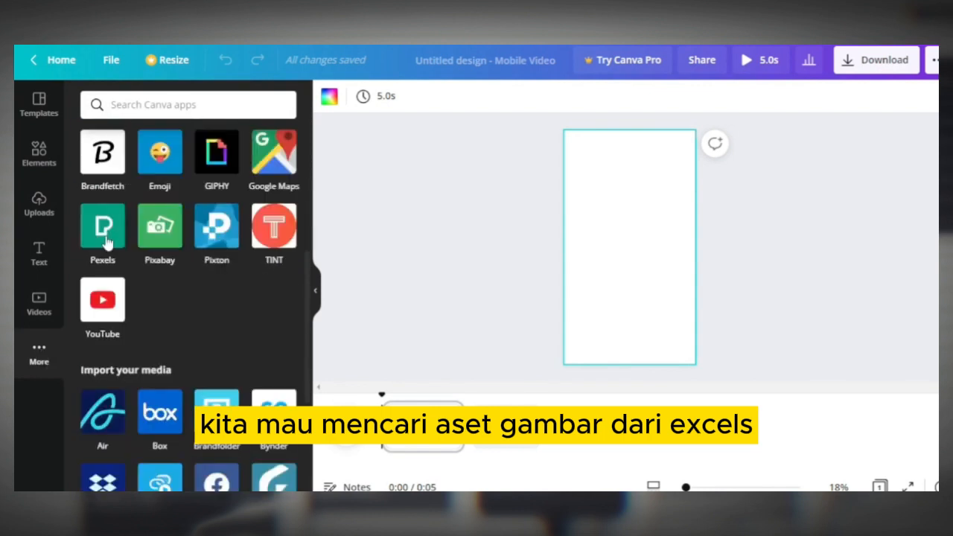
left_click(107, 229)
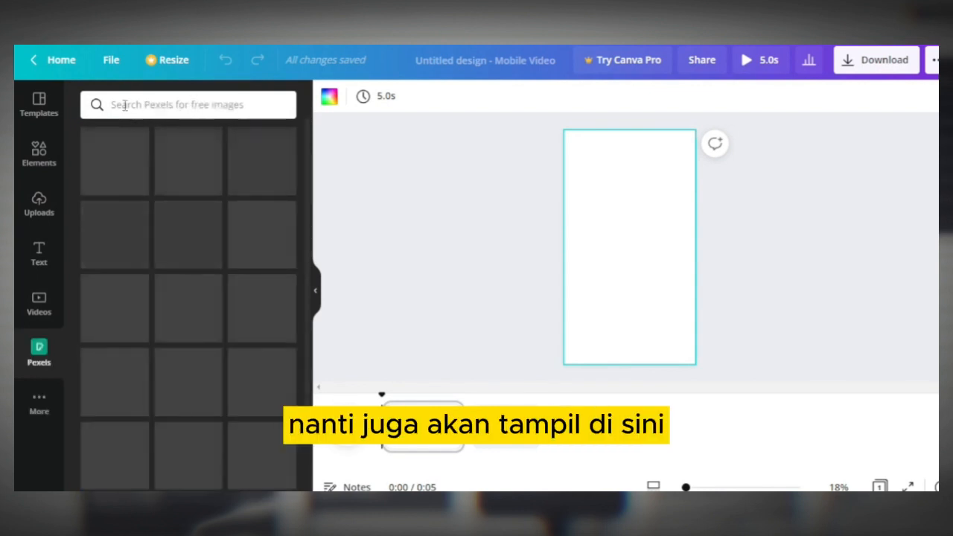
scroll(179, 320, "down", 6)
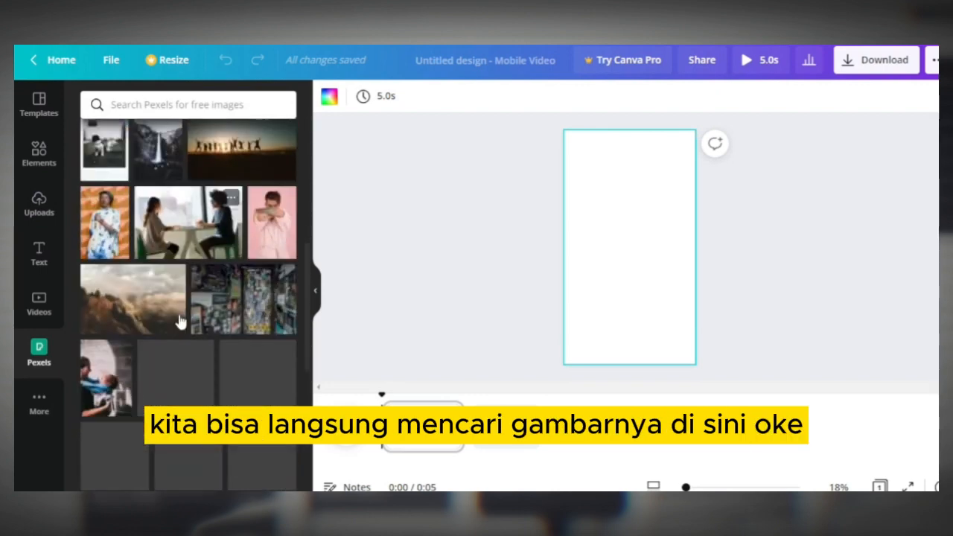
scroll(179, 320, "up", 3)
left_click(39, 402)
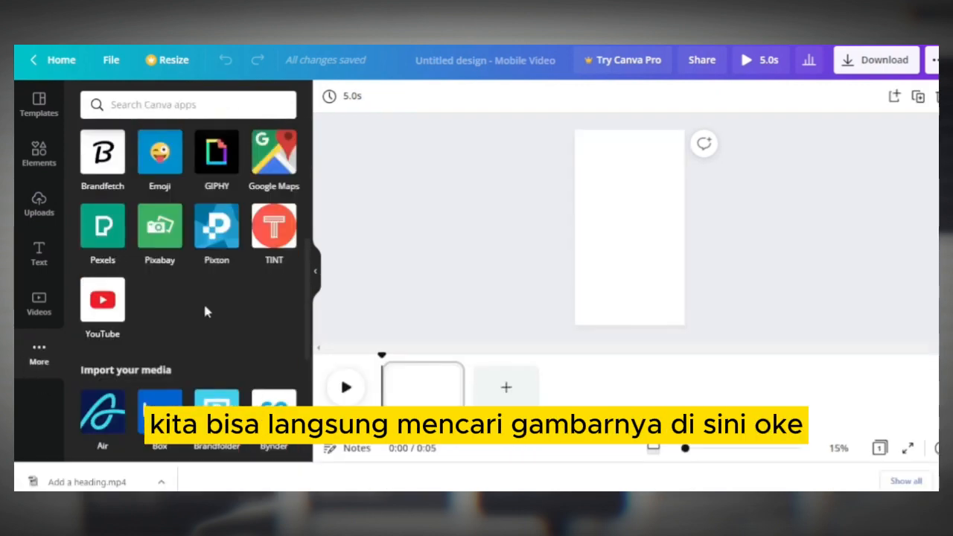
scroll(198, 280, "up", 1)
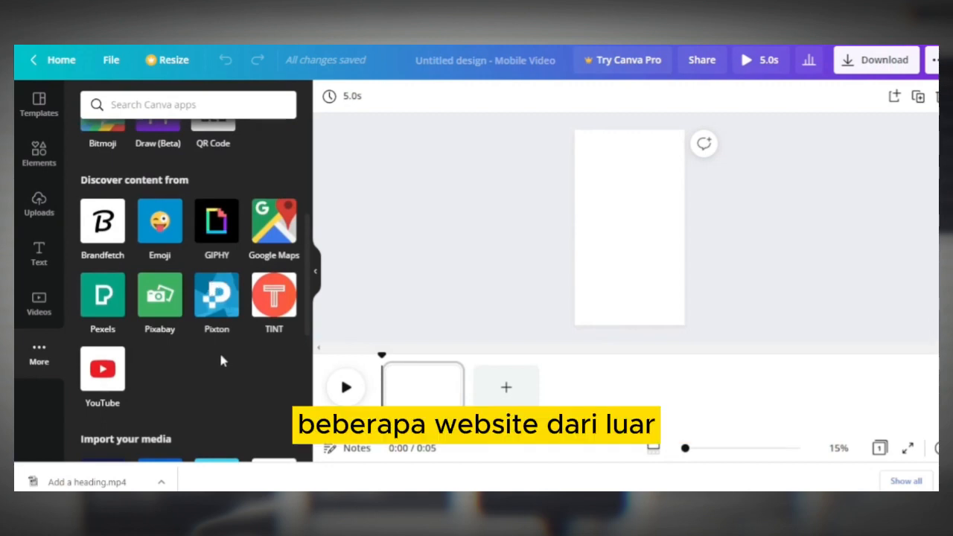
scroll(179, 337, "down", 1)
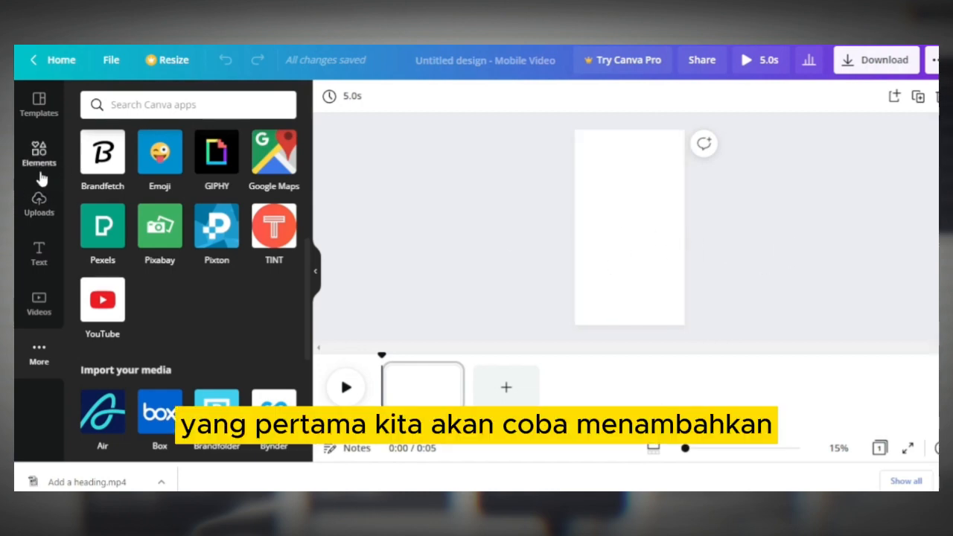
Step: Browse the mobile video templates and apply the free one with a forested hill landscape under a purple sky to the blank page
left_click(40, 125)
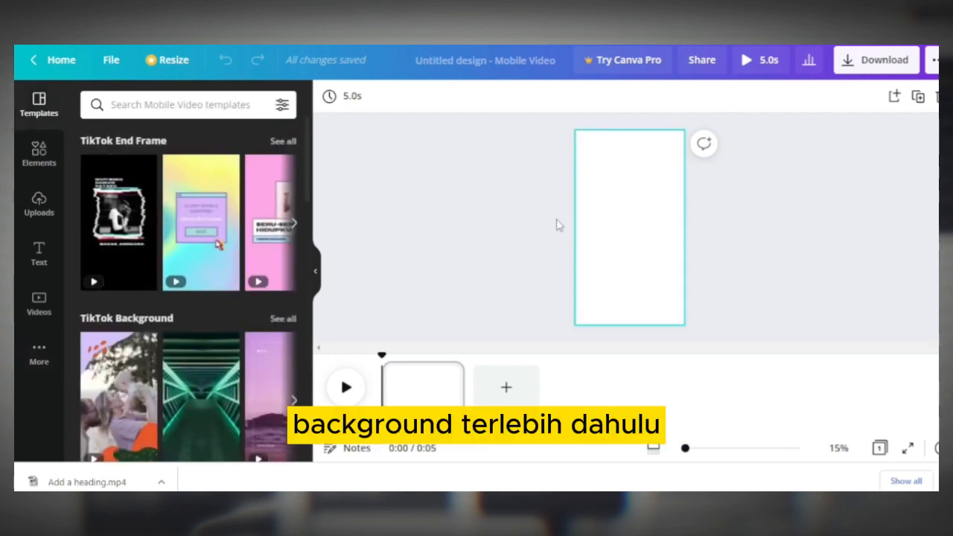
scroll(126, 272, "down", 10)
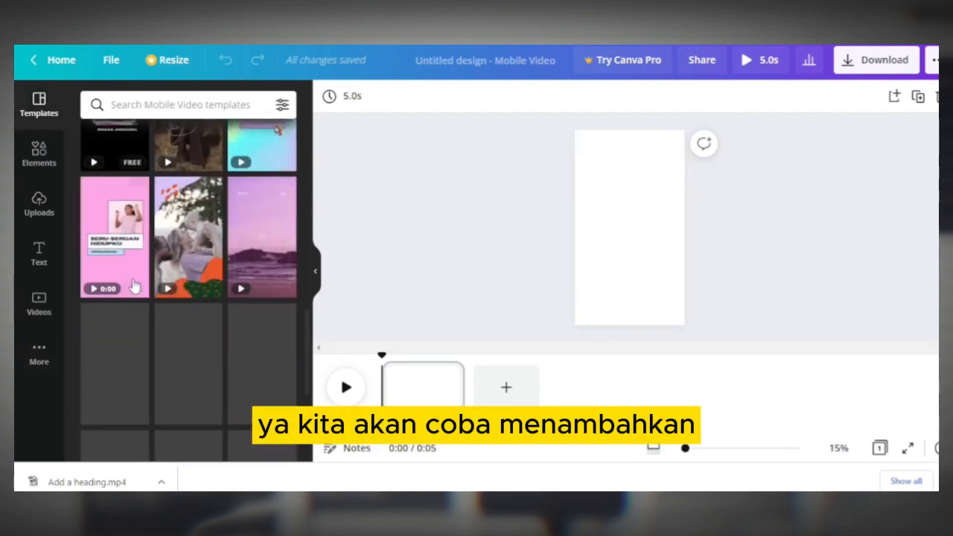
scroll(134, 285, "down", 2)
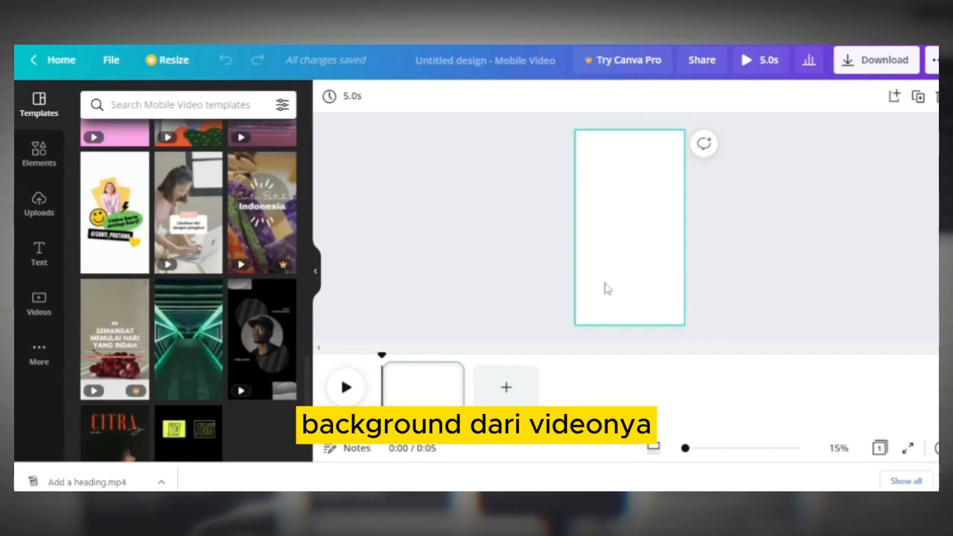
scroll(206, 288, "down", 3)
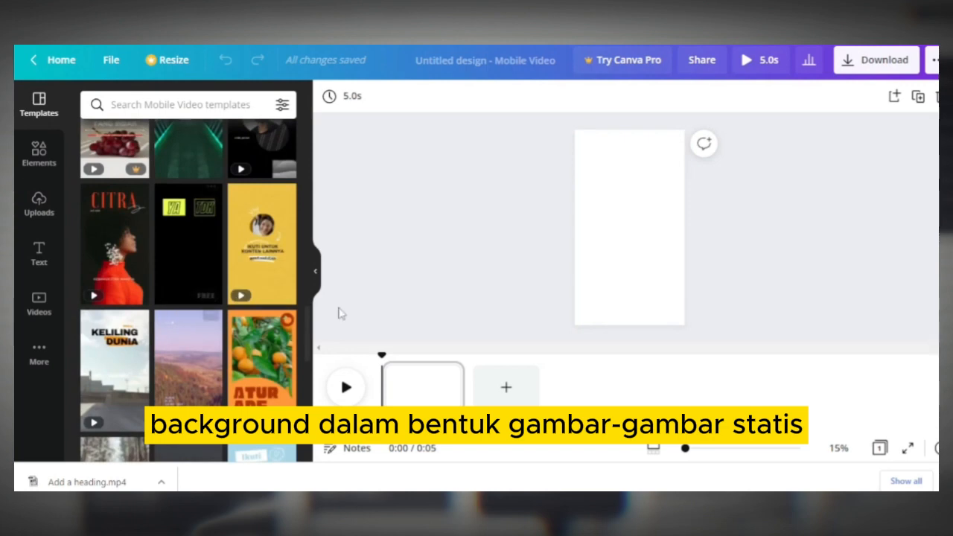
scroll(179, 324, "down", 2)
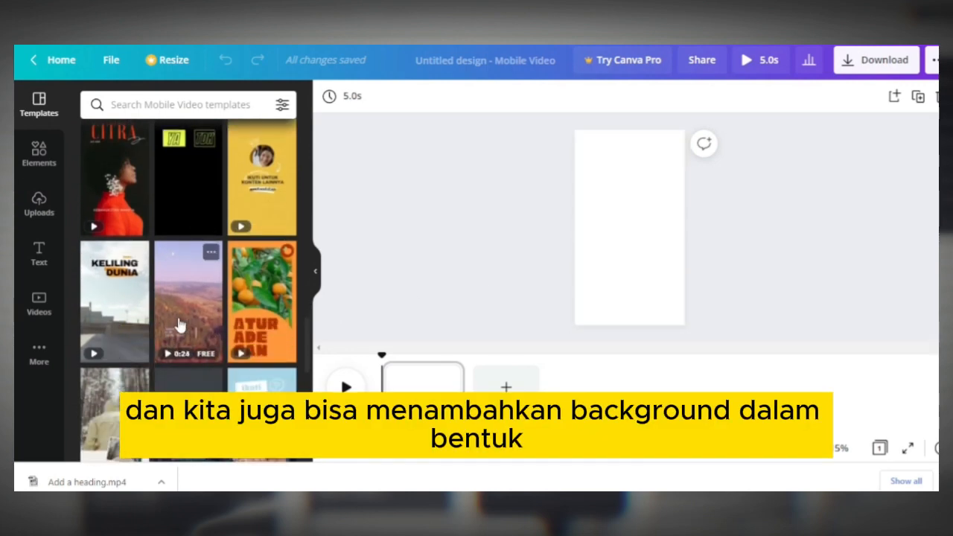
scroll(115, 289, "down", 3)
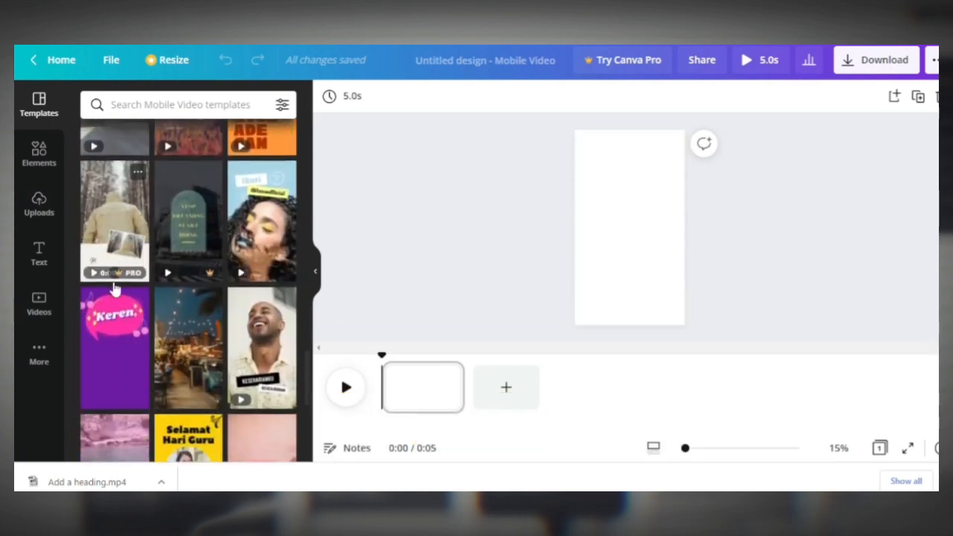
scroll(115, 289, "up", 3)
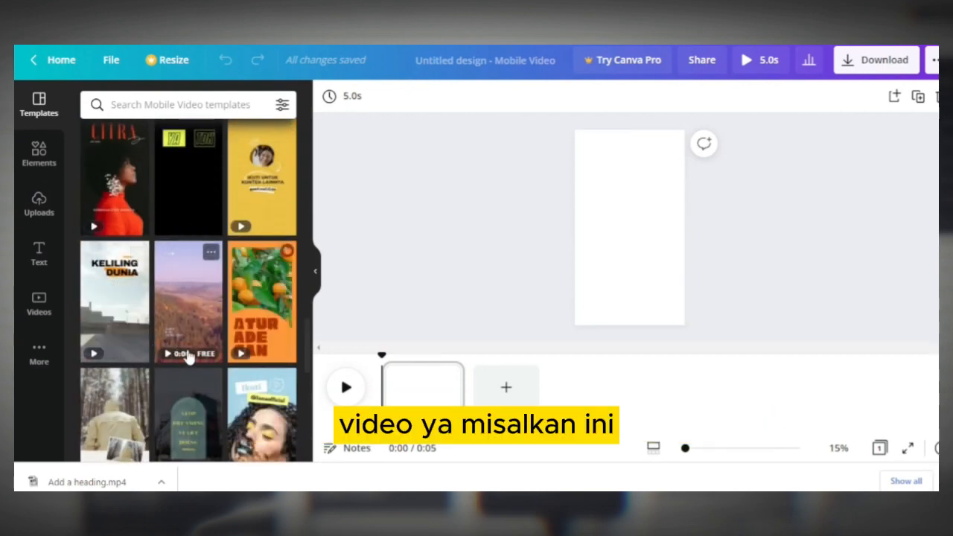
left_click(171, 331)
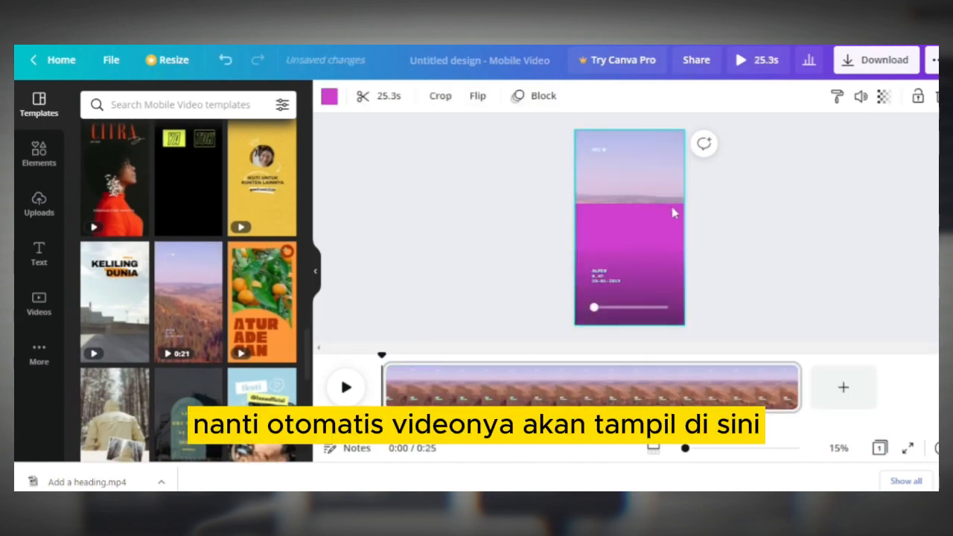
left_click(756, 217)
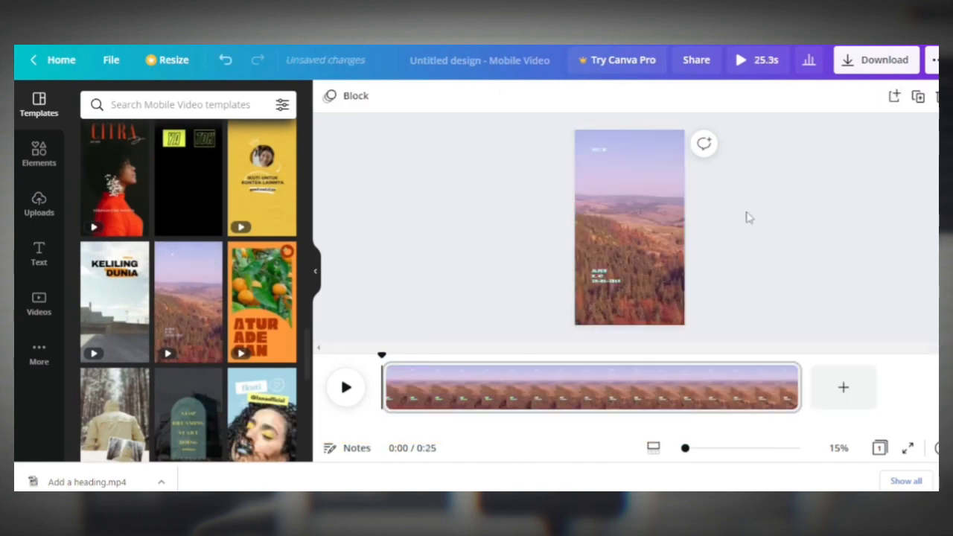
Step: Delete the place-and-date text and the small upper text from the landscape video page
left_click(603, 287)
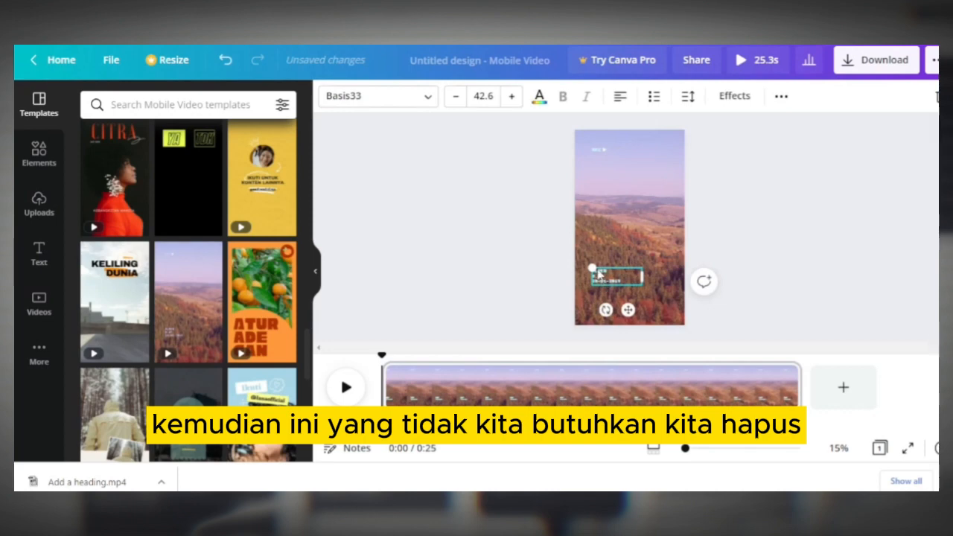
key("Delete")
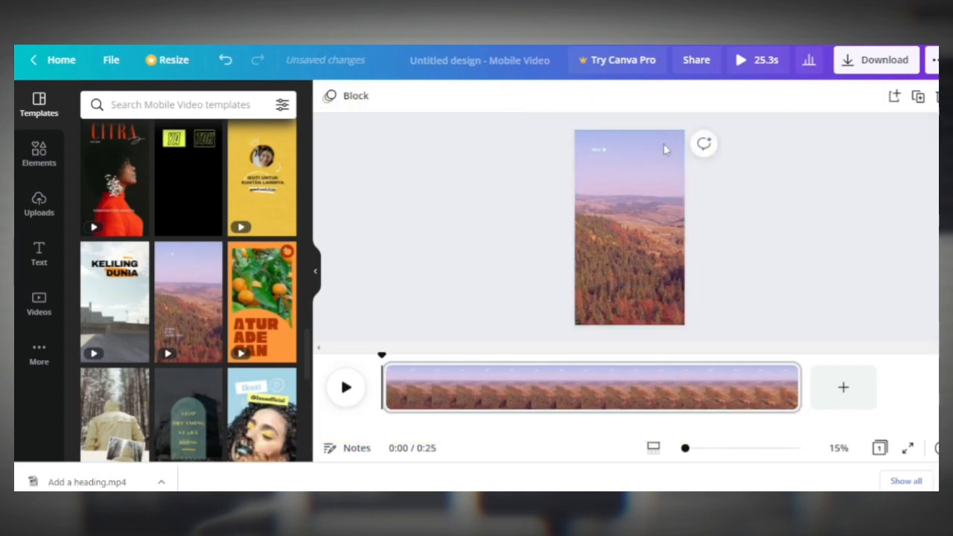
left_click(603, 153)
key("Delete")
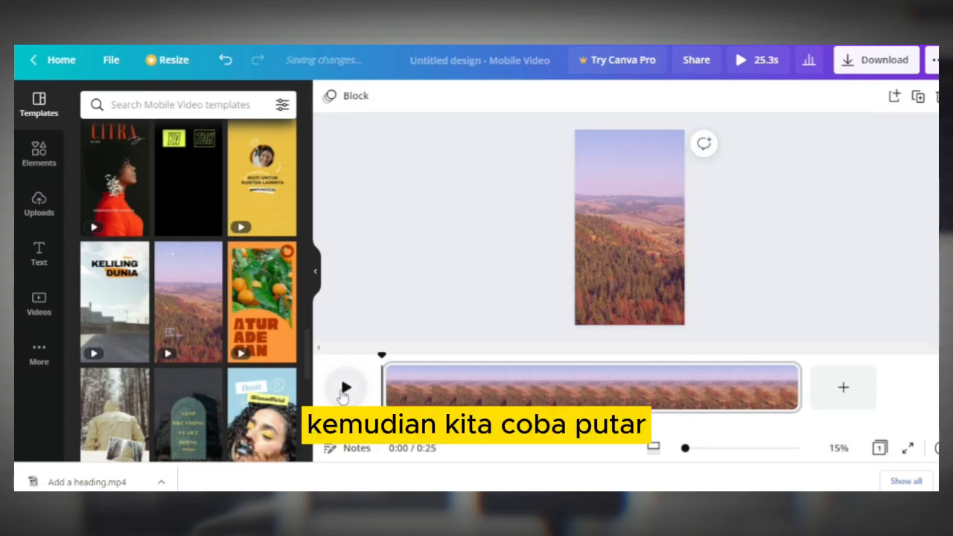
Step: Preview the landscape video, pause it and move the playhead to 0:14
left_click(344, 389)
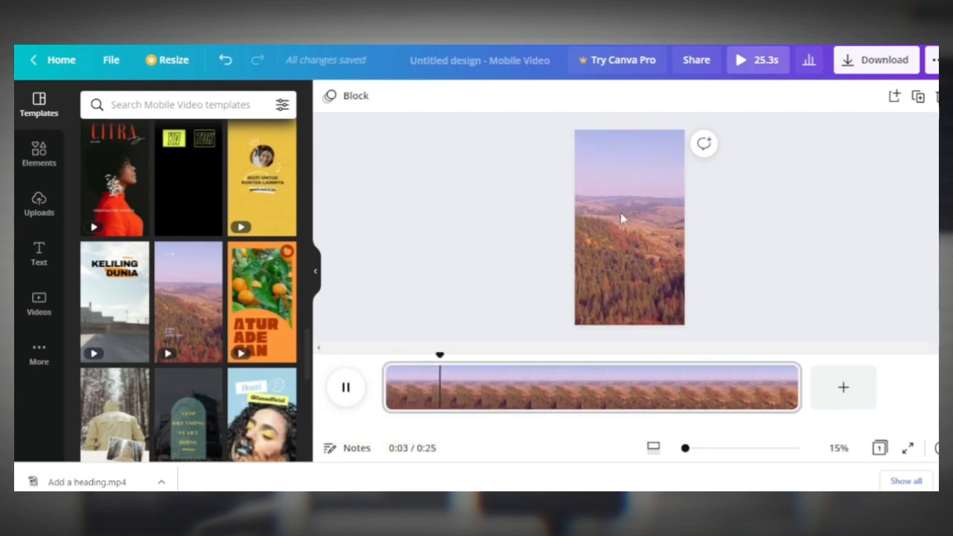
key("space")
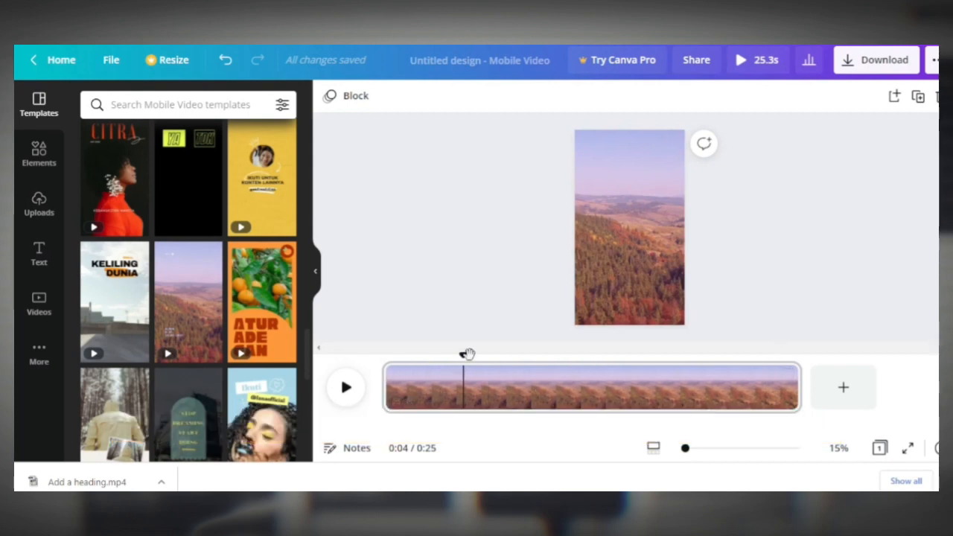
left_click_drag(465, 357, 628, 365)
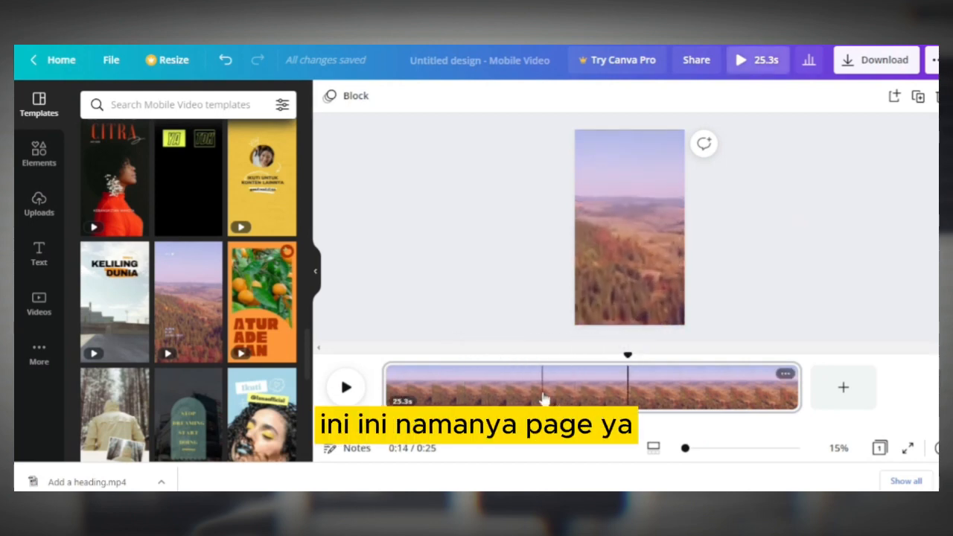
left_click(542, 399)
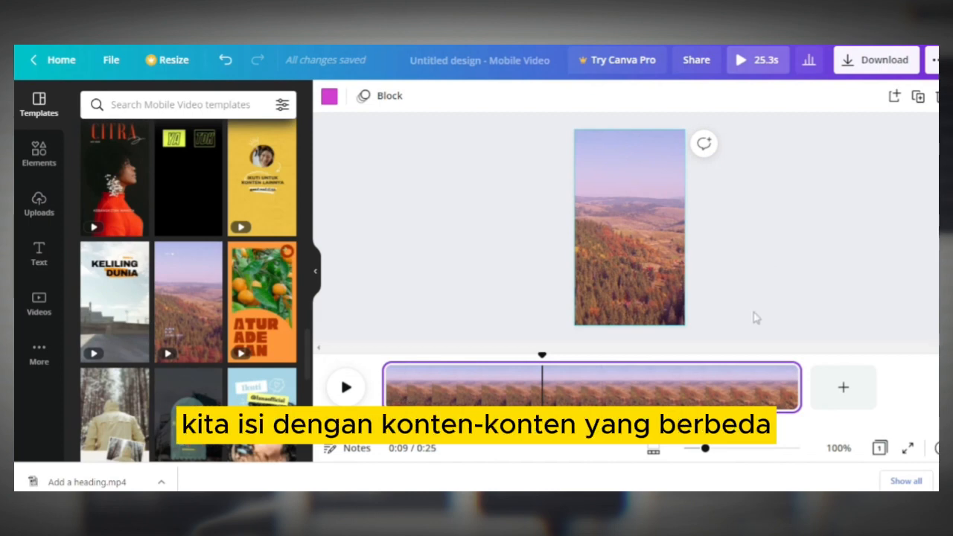
left_click(772, 355)
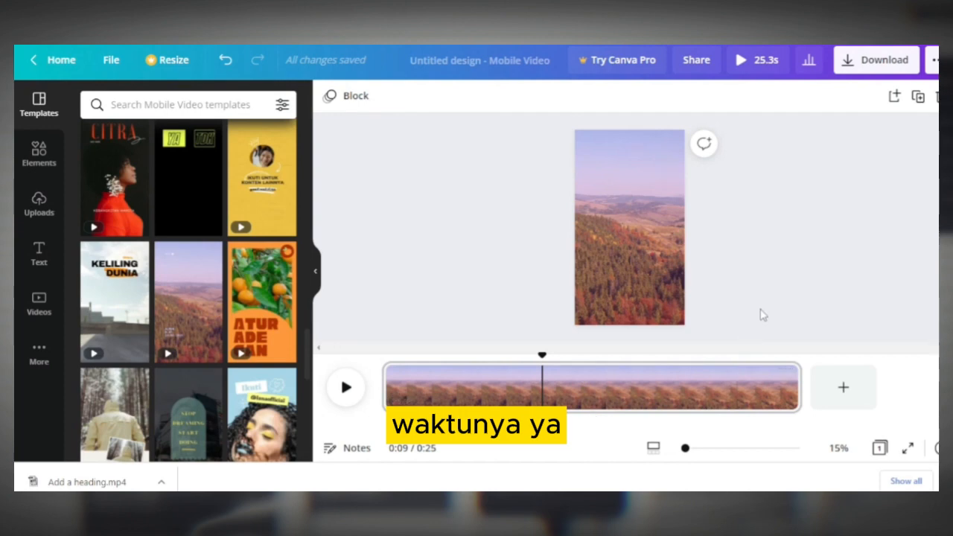
left_click(586, 383)
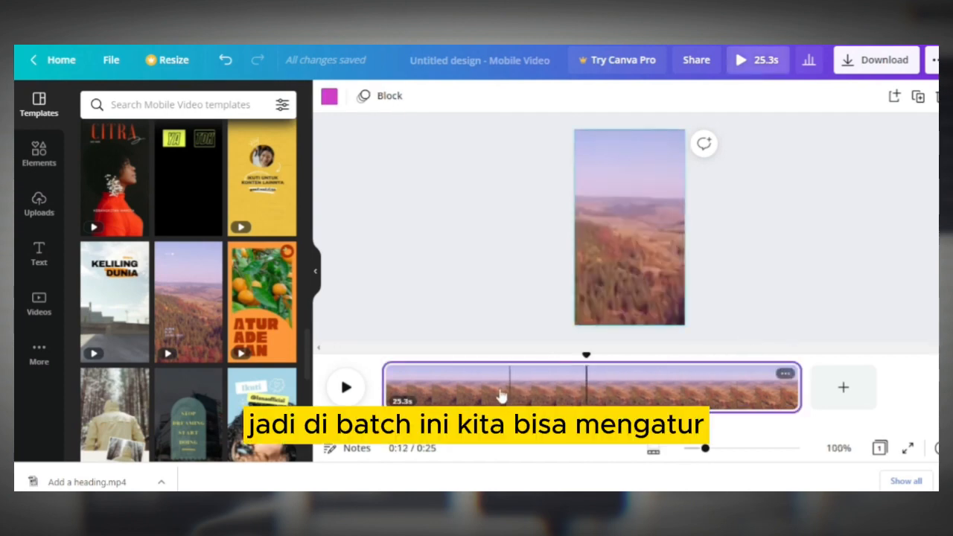
left_click(792, 289)
Step: Trim the end of the landscape video page so that it lasts 5.0 seconds
left_click(735, 394)
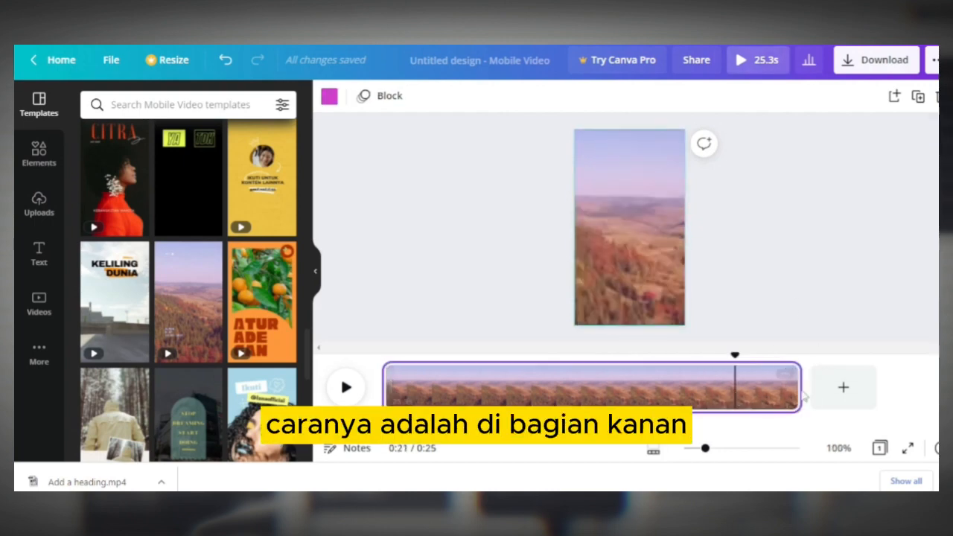
mouse_move(795, 392)
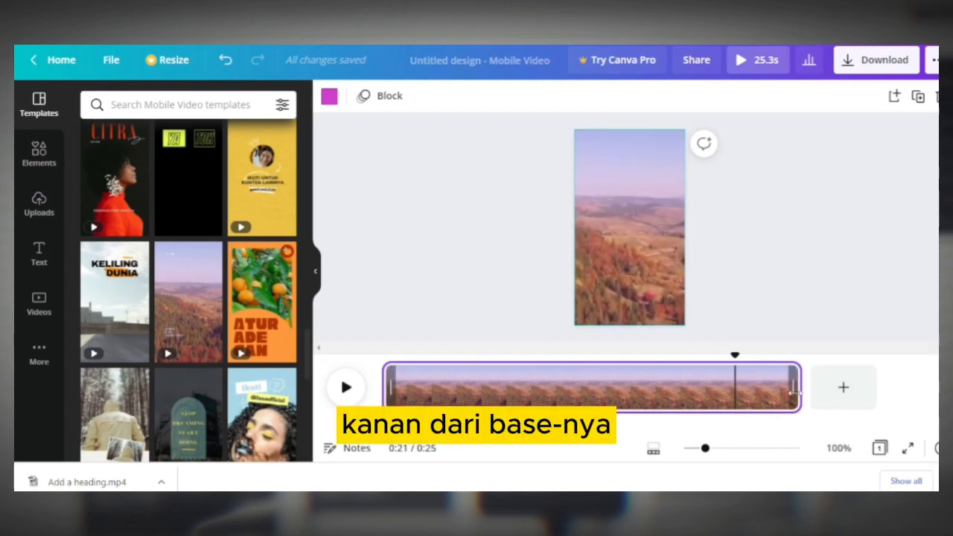
left_click_drag(794, 389, 456, 385)
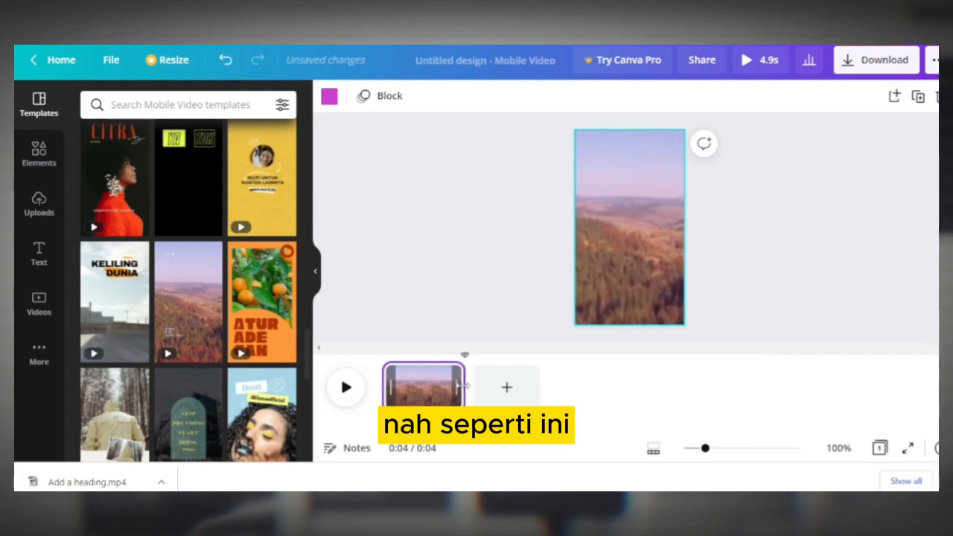
left_click_drag(457, 384, 460, 384)
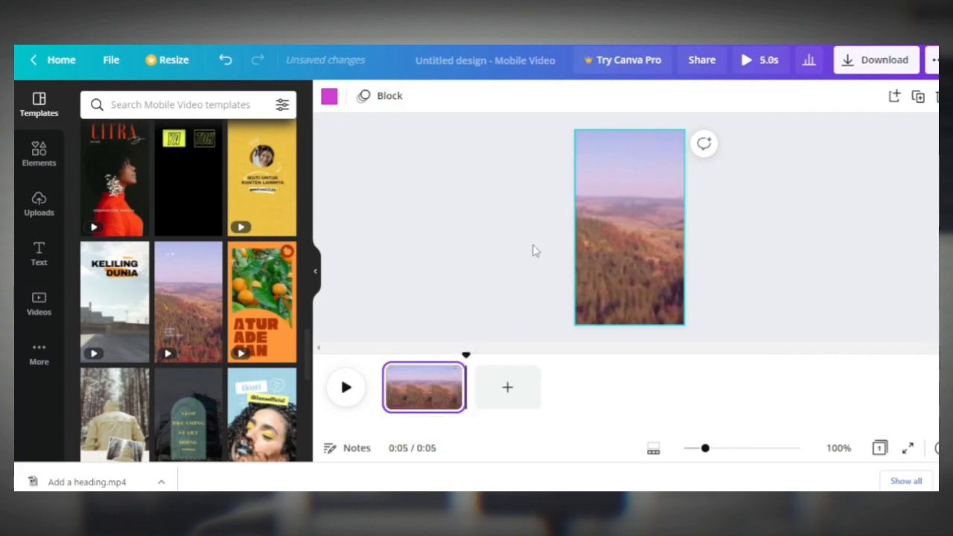
left_click(387, 355)
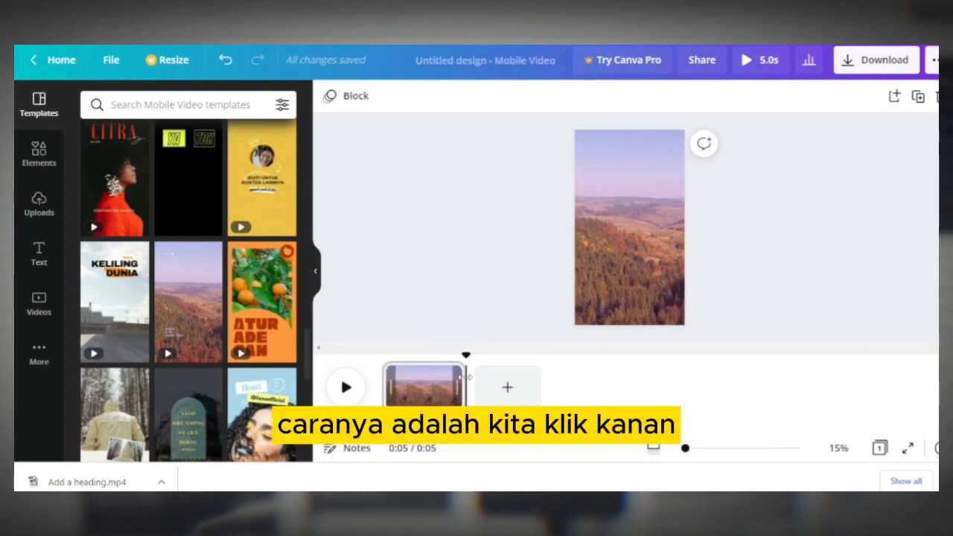
Step: Add a new blank page after the landscape video page in the timeline
mouse_move(457, 381)
right_click(417, 383)
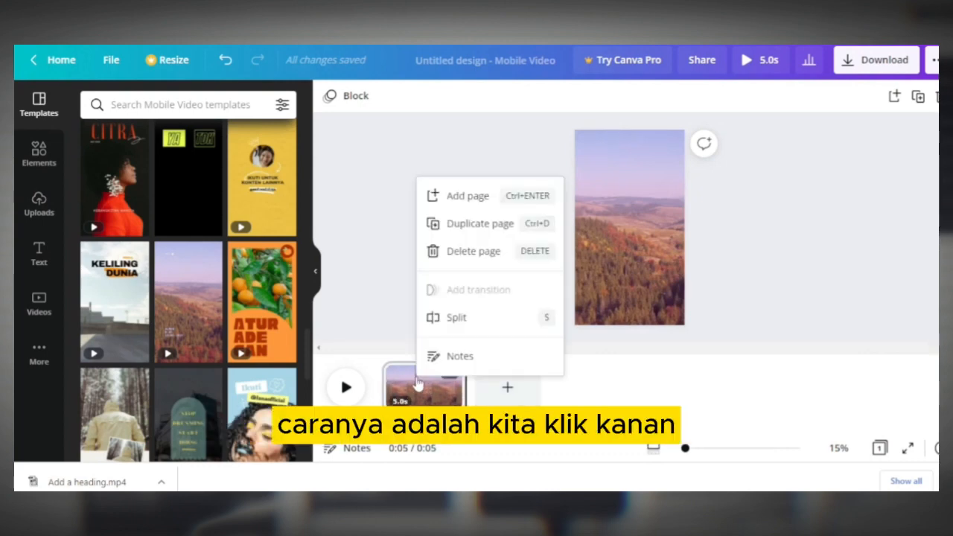
left_click(467, 196)
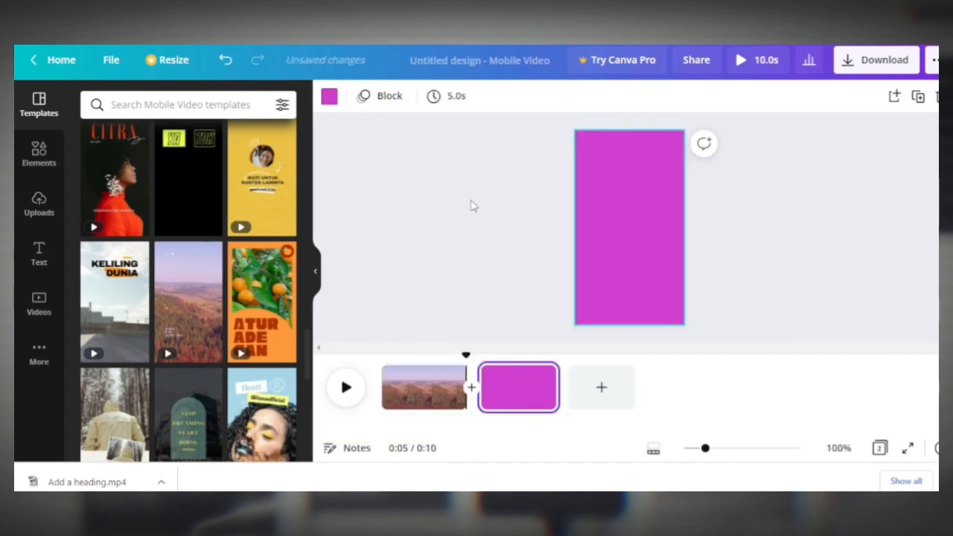
Step: Extend the duration of the blank magenta page to 8.0 seconds in the timeline
left_click(522, 387)
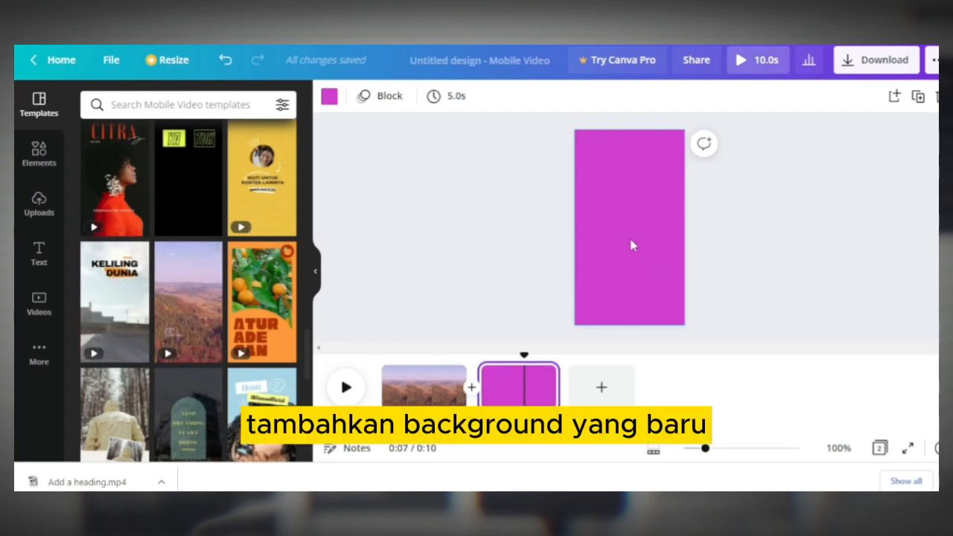
scroll(227, 250, "up", 4)
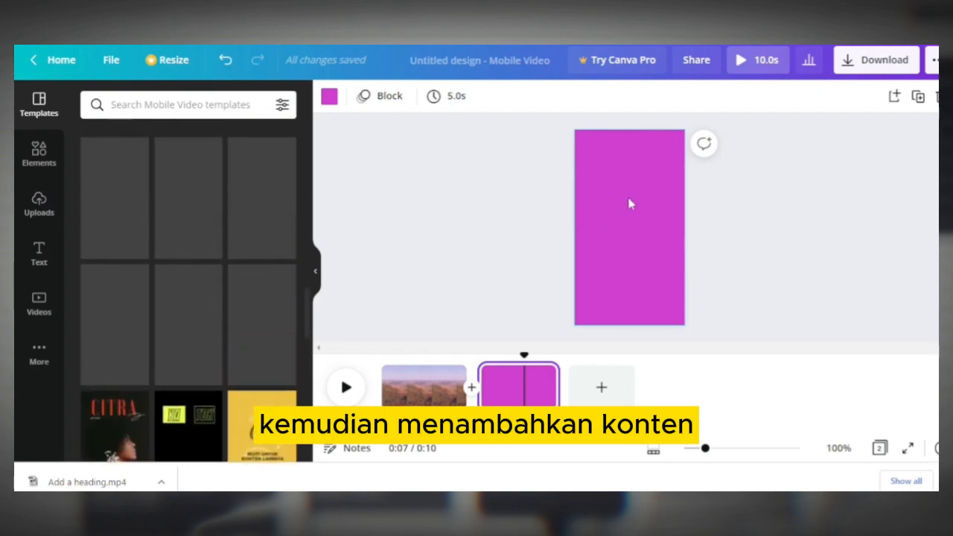
left_click(474, 249)
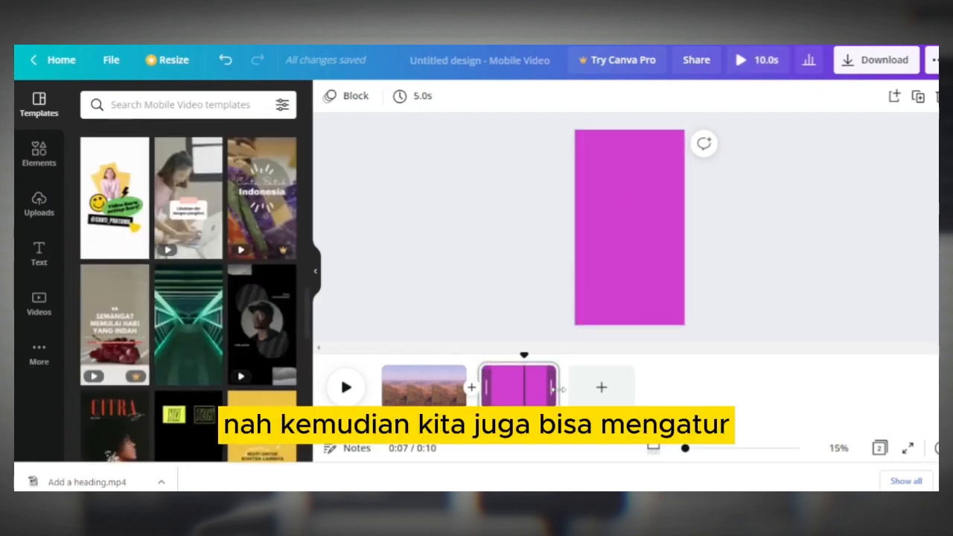
left_click_drag(560, 389, 607, 396)
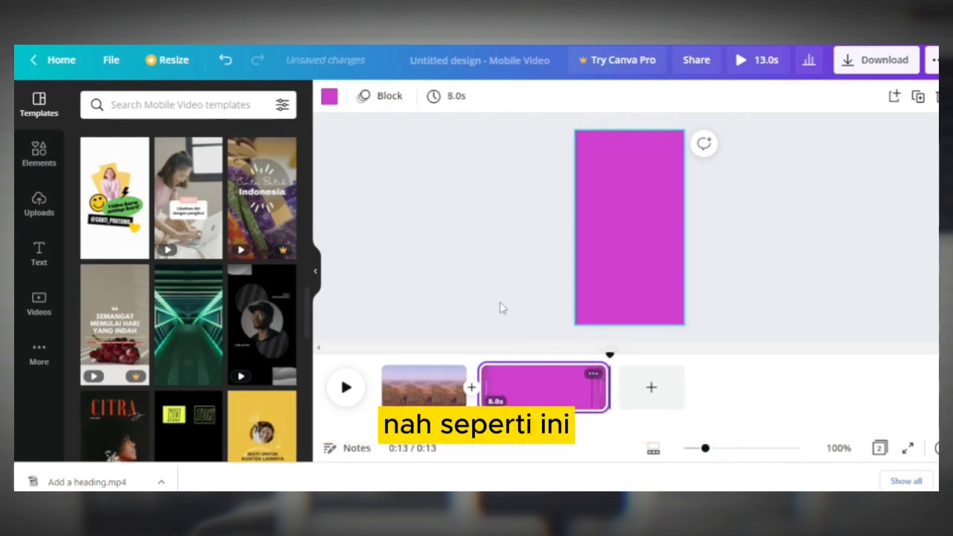
left_click(501, 306)
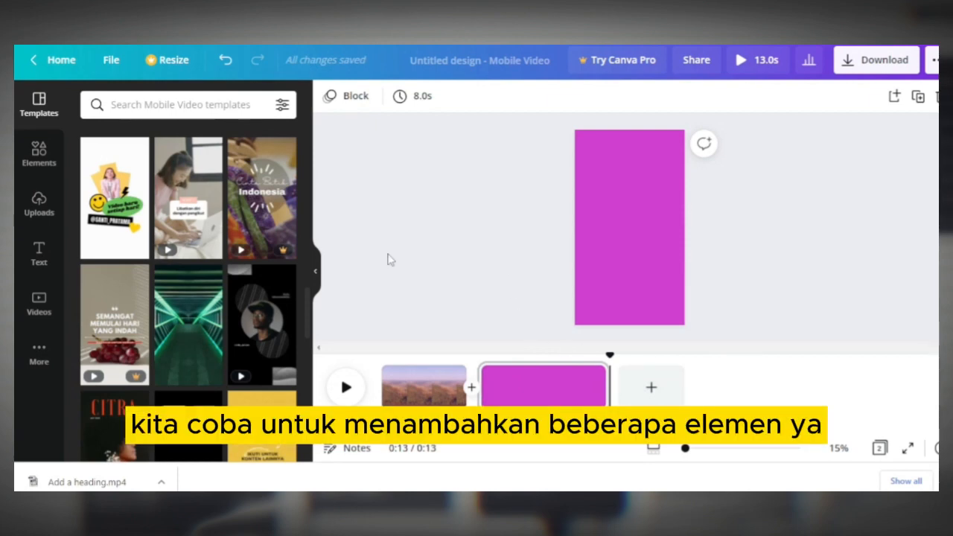
Step: Add a heading text to the landscape video page and place it in the sky near the page's upper edge
left_click(419, 386)
left_click(472, 301)
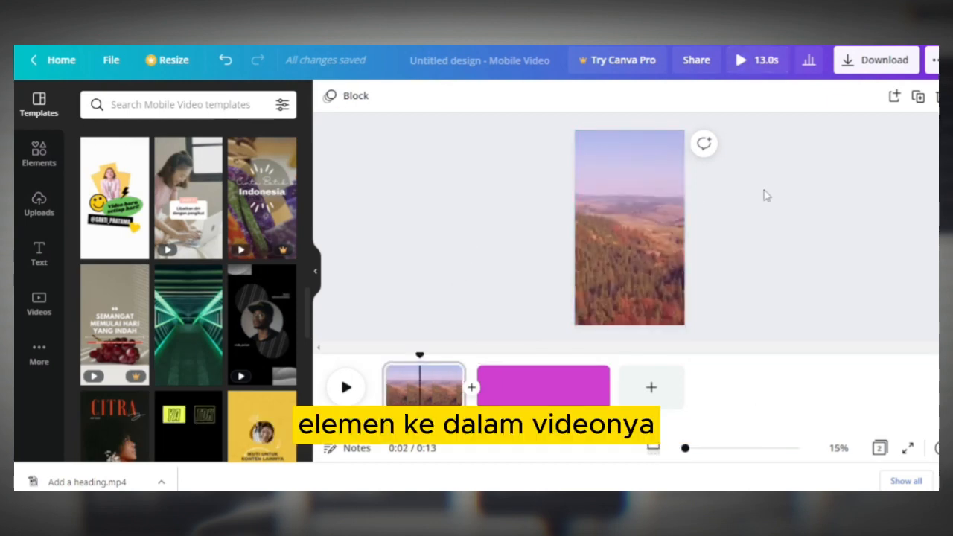
left_click(39, 156)
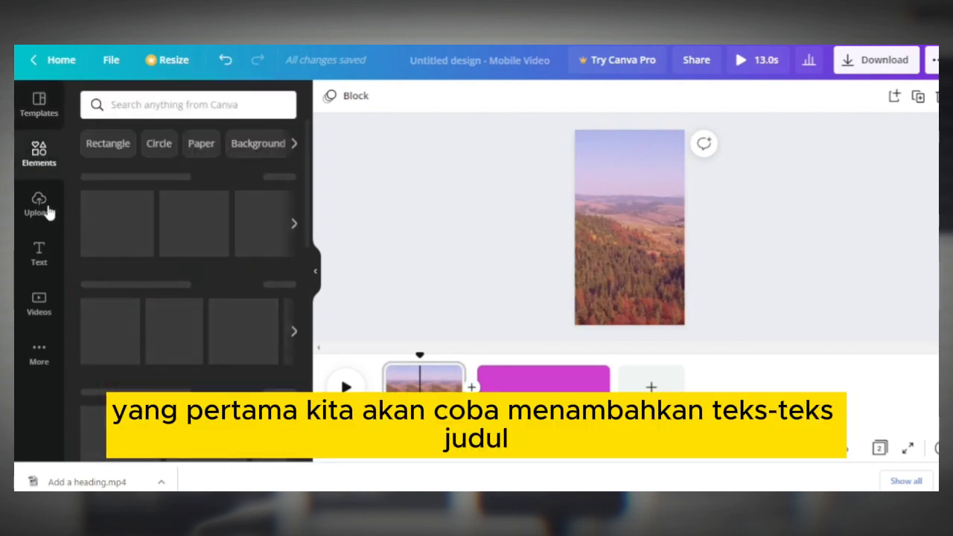
left_click(45, 212)
left_click(40, 252)
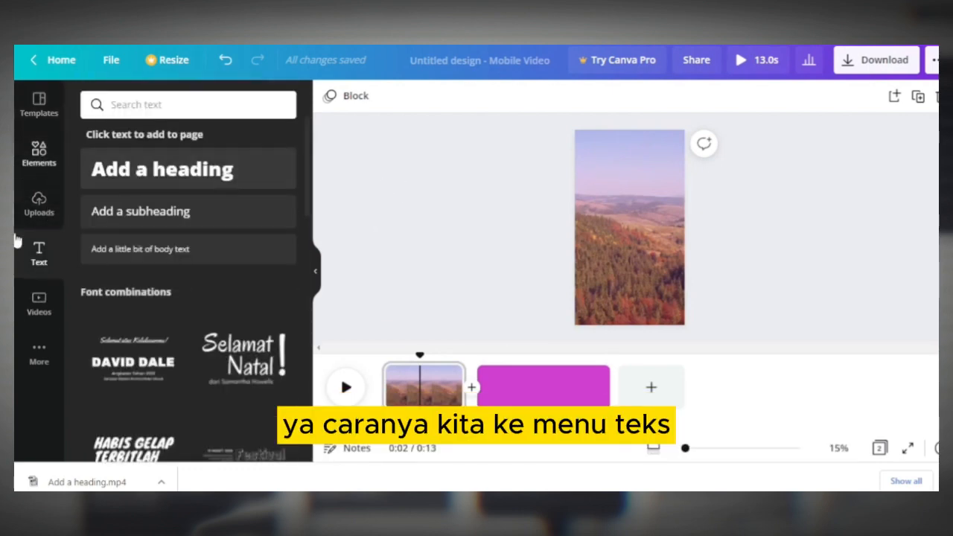
left_click(188, 171)
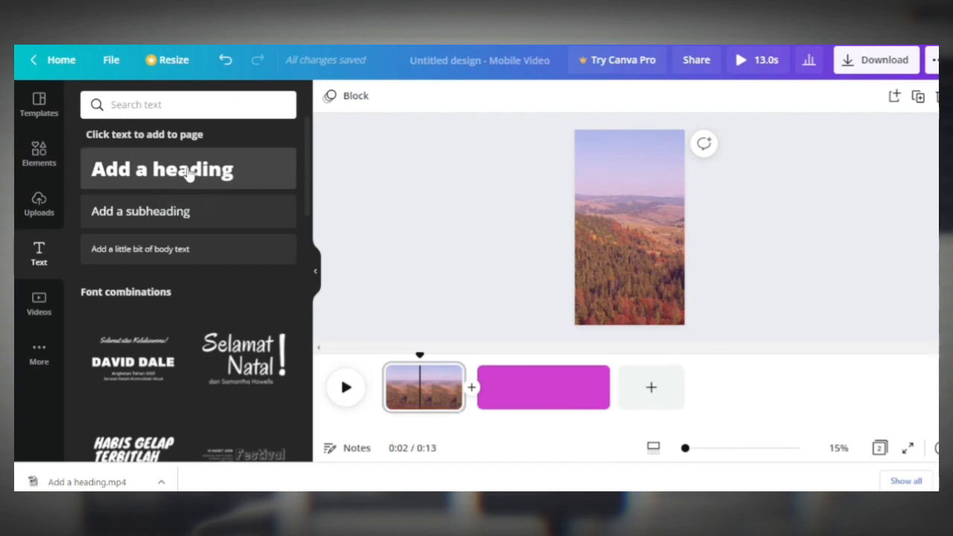
left_click(740, 178)
left_click(635, 217)
left_click_drag(633, 218, 633, 156)
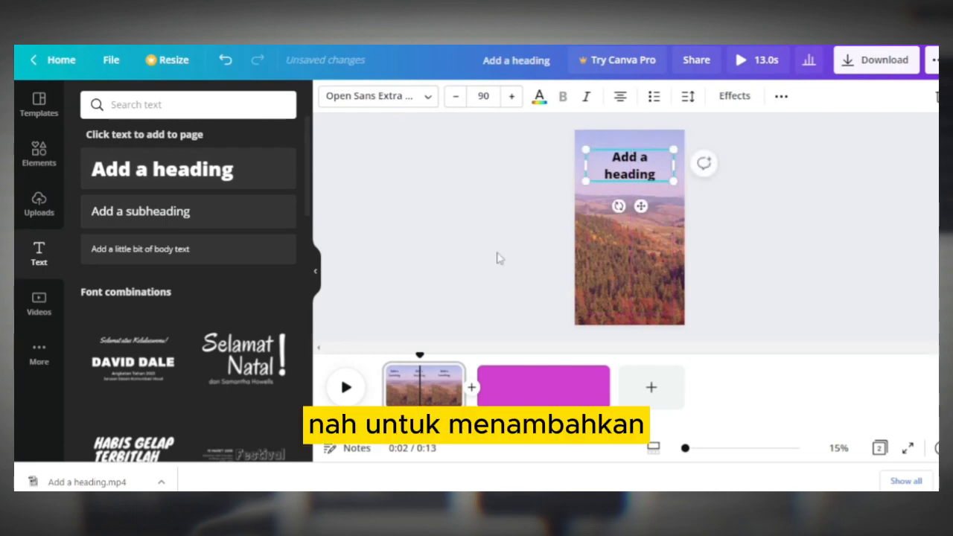
left_click(719, 220)
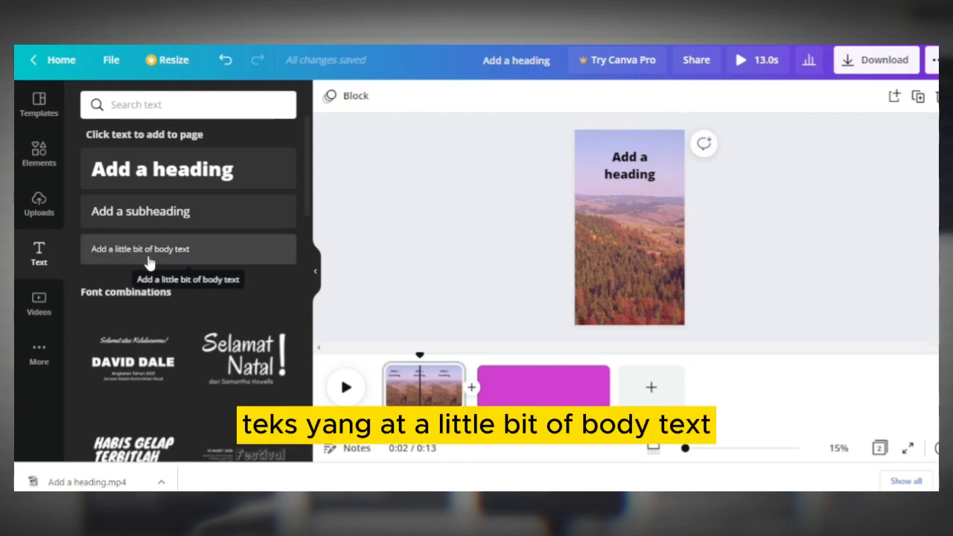
Step: Add a little bit of body text in the middle of the landscape video page, below the heading
left_click(195, 253)
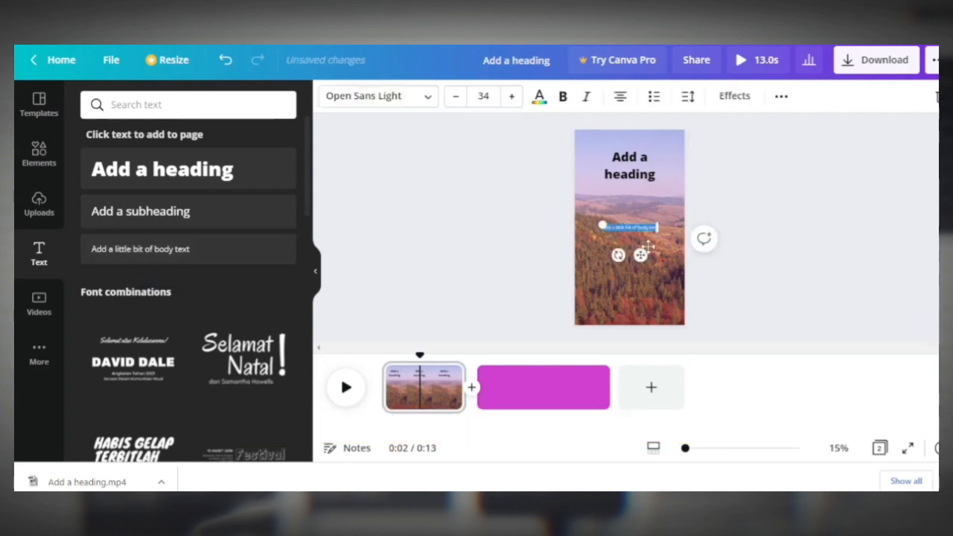
left_click(735, 186)
left_click(630, 225)
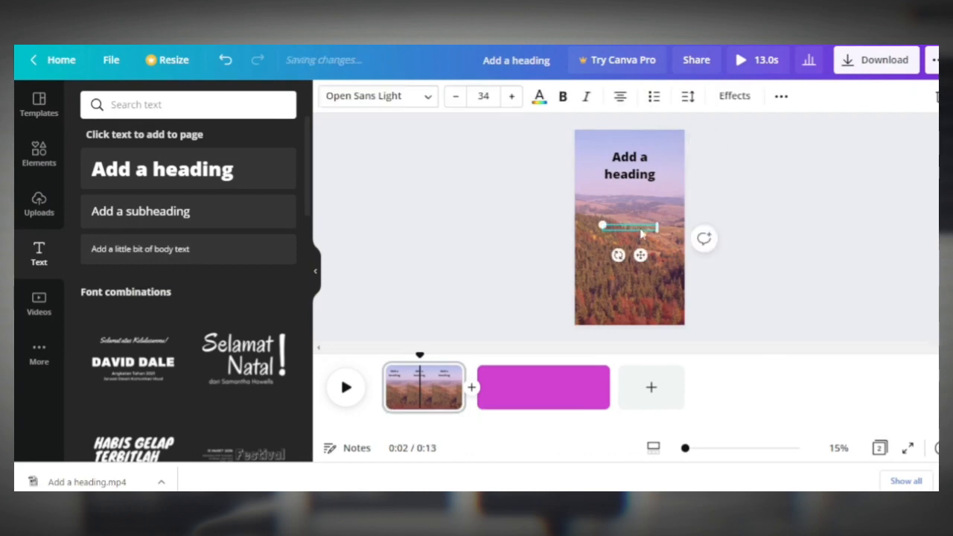
left_click(739, 201)
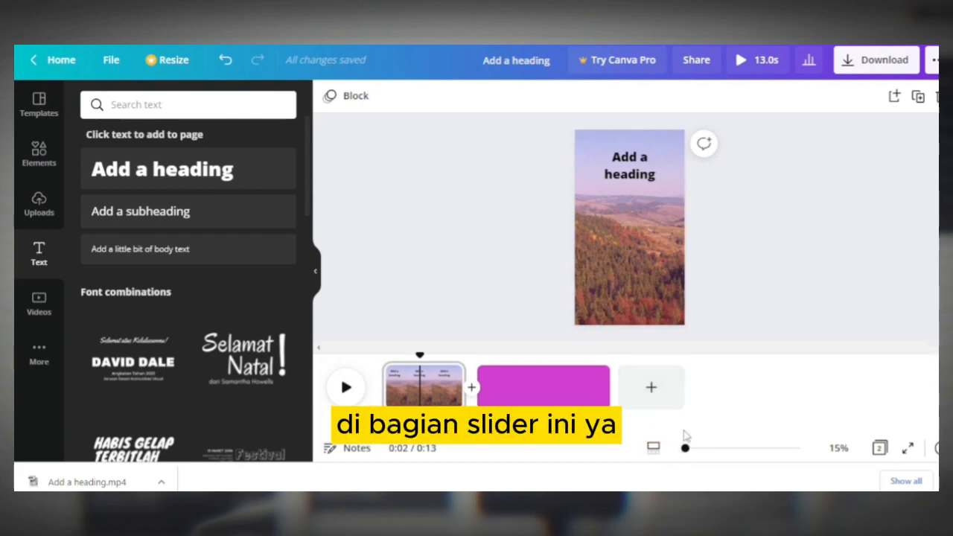
Step: Set the font size of the heading on the landscape video page to 70
mouse_move(685, 452)
left_mouse_down()
mouse_move(698, 453)
mouse_move(687, 452)
left_mouse_up()
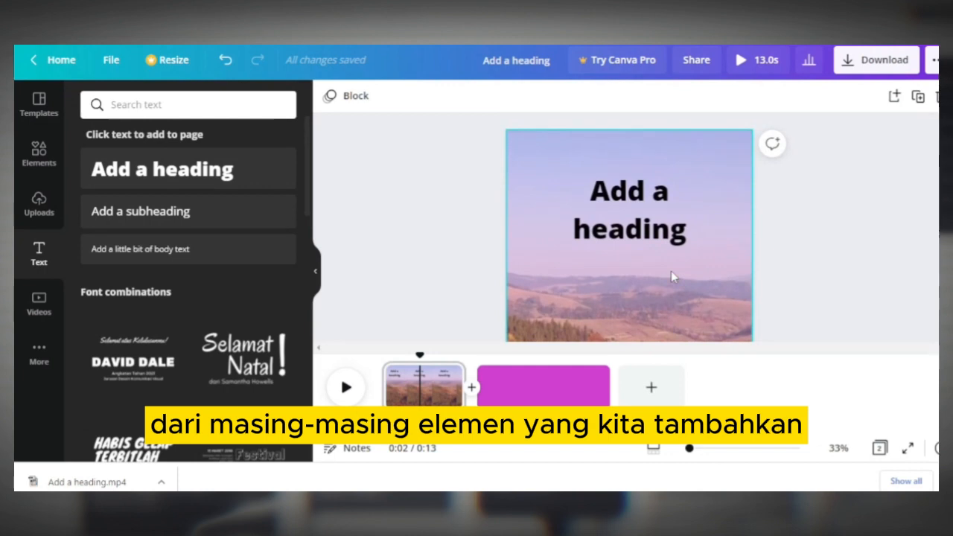
left_click(635, 195)
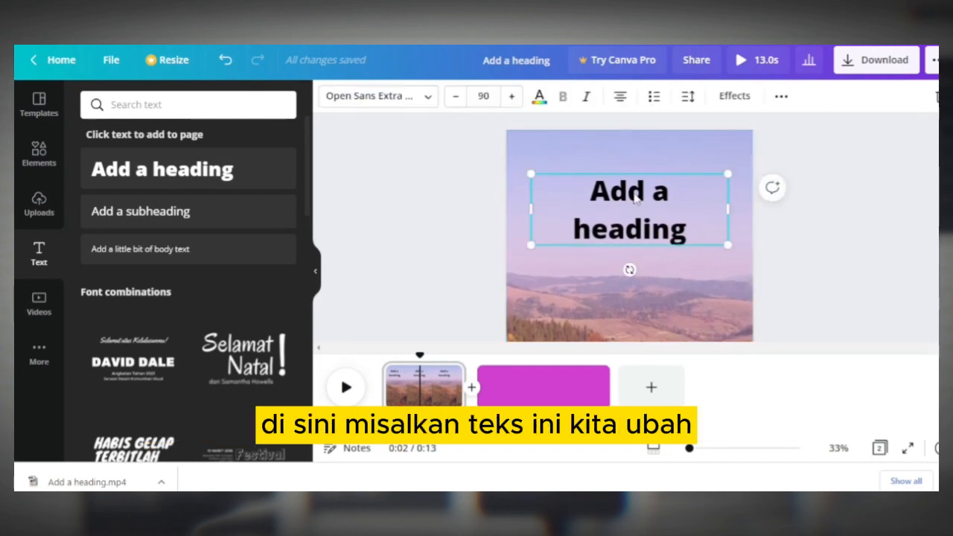
left_click(484, 96)
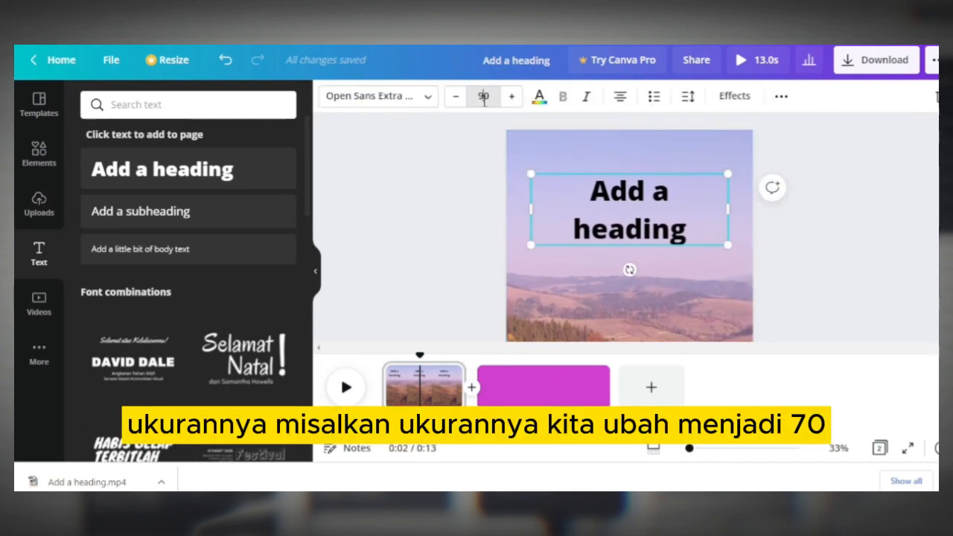
type("70")
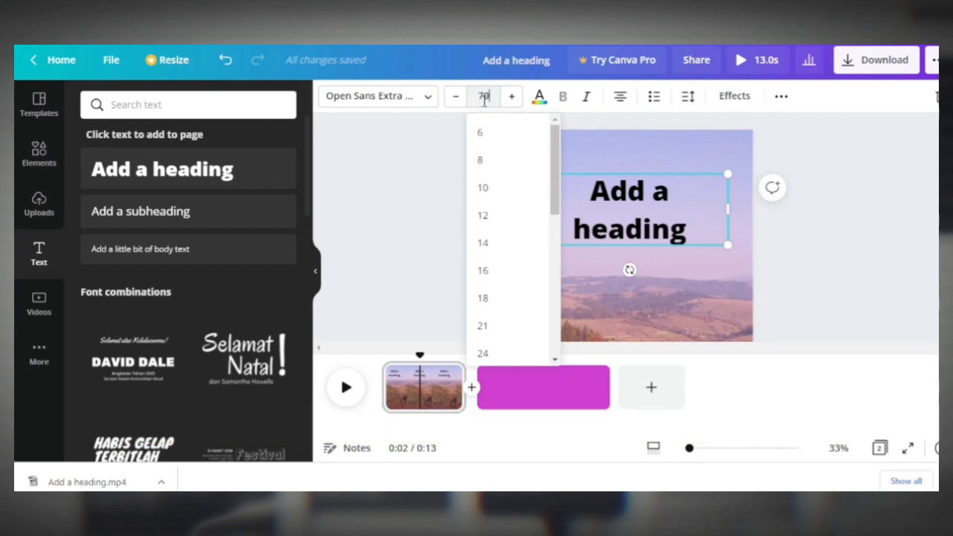
key("Return")
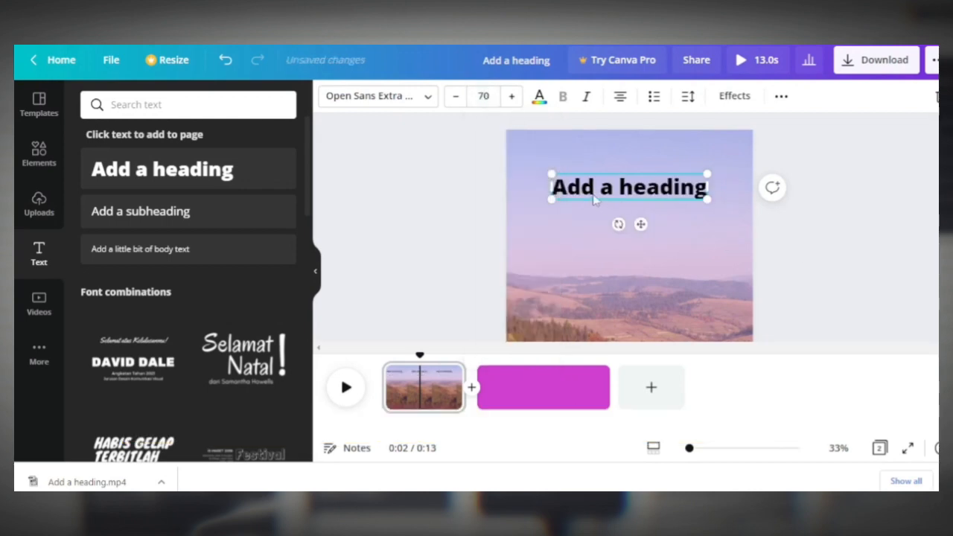
Step: Change the heading's font to Archivo Black
left_click(408, 98)
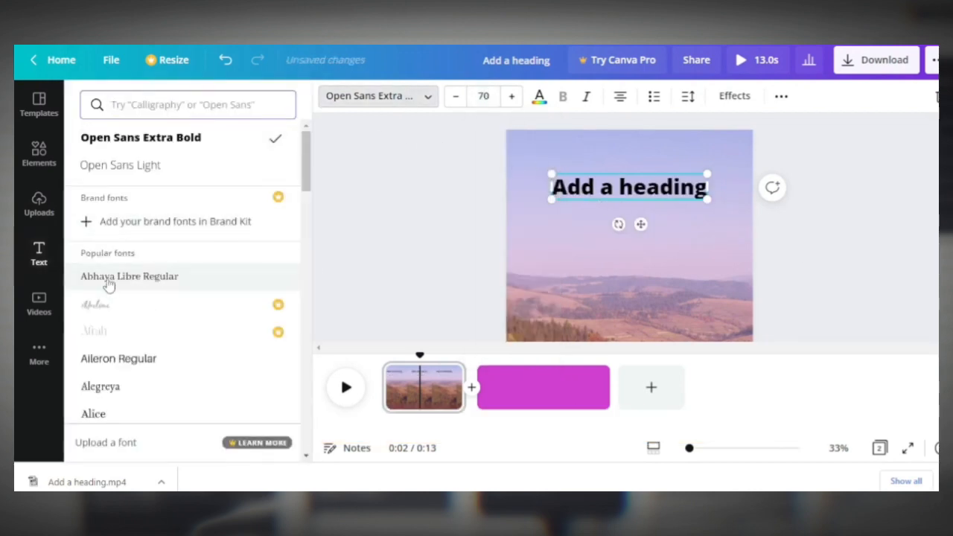
scroll(112, 298, "down", 3)
left_click(149, 317)
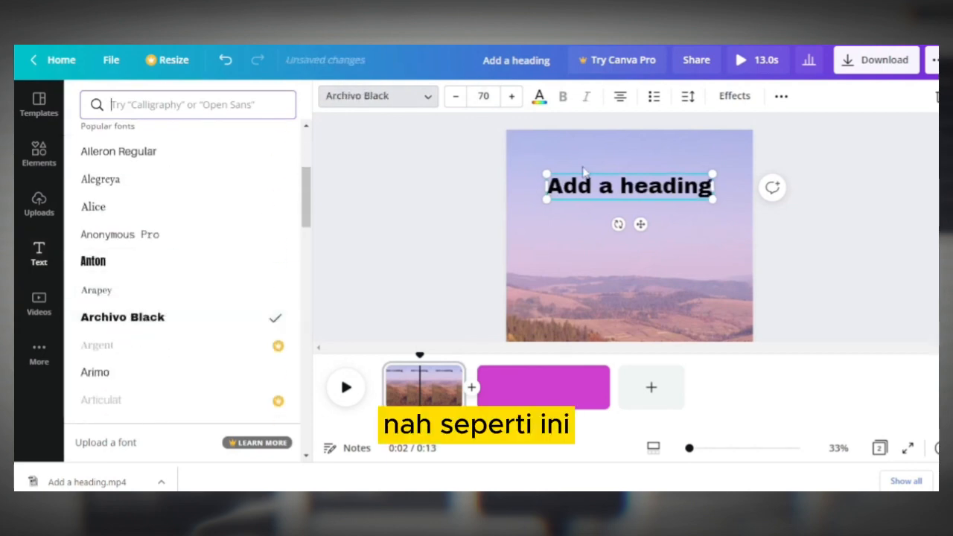
Step: Try red and light orange on the heading text, and set its colour to dark blue
left_click(539, 96)
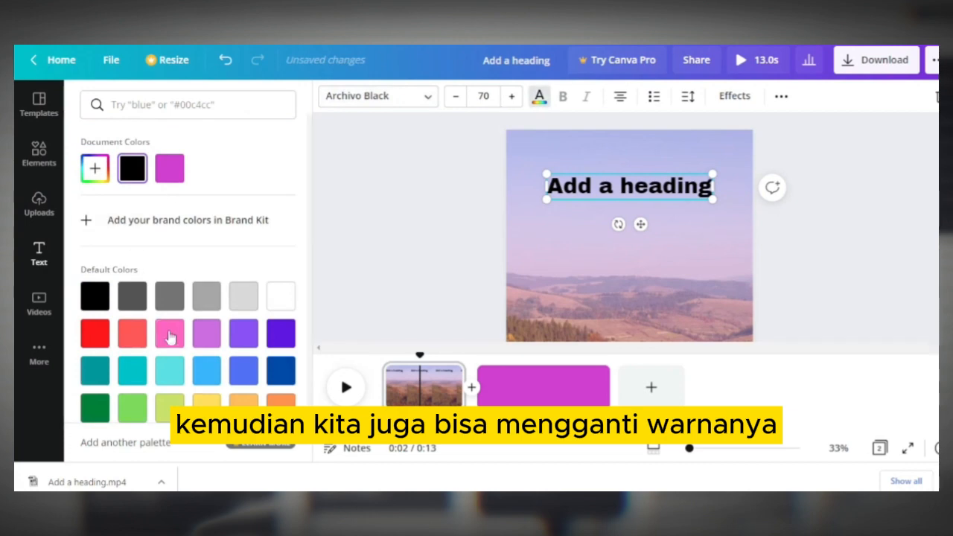
scroll(202, 374, "down", 1)
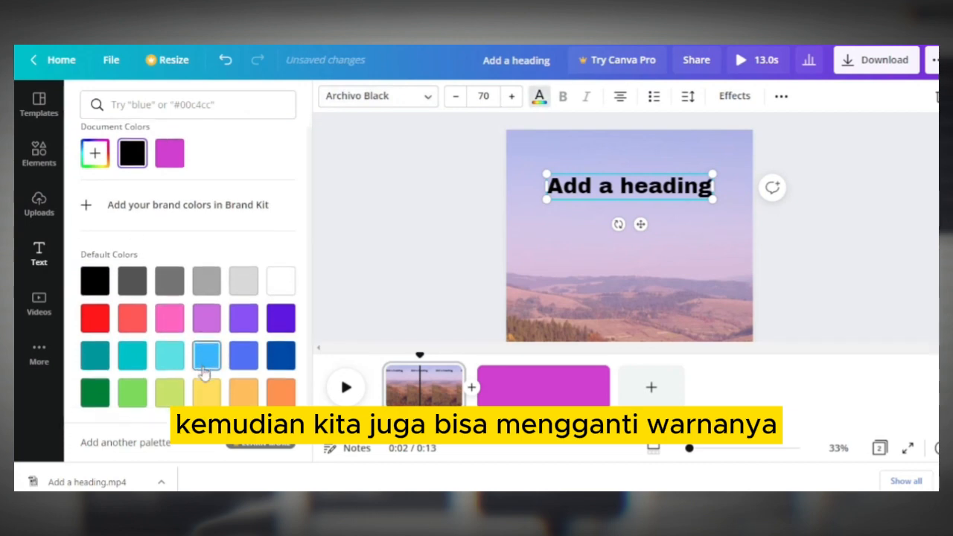
left_click(93, 318)
scroll(204, 357, "down", 1)
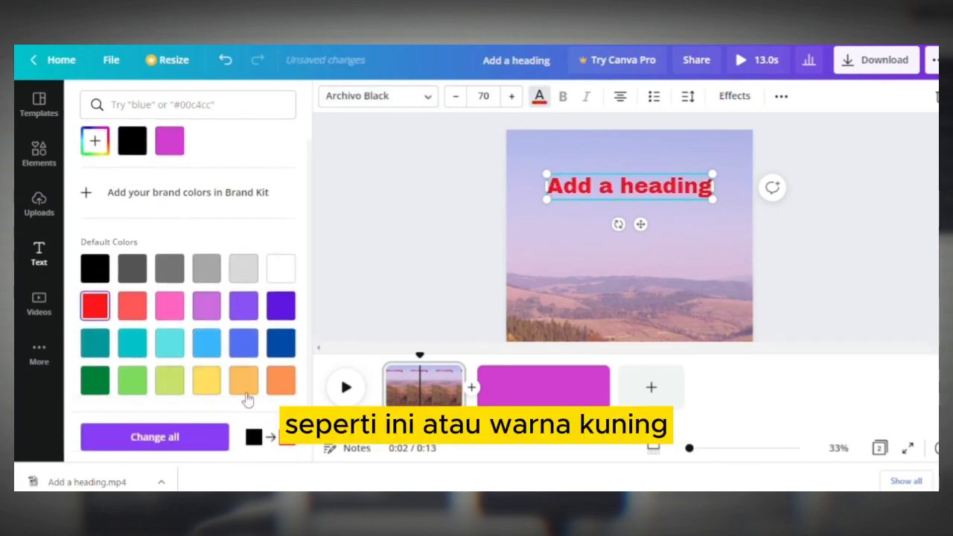
left_click(246, 387)
left_click(281, 342)
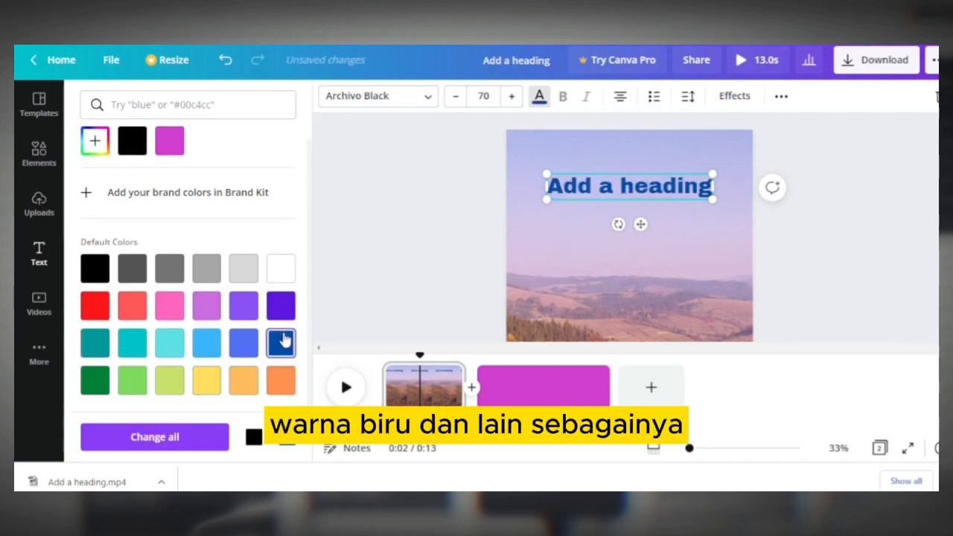
Step: Apply the Pan text animation to the heading on the landscape video page
key("Escape")
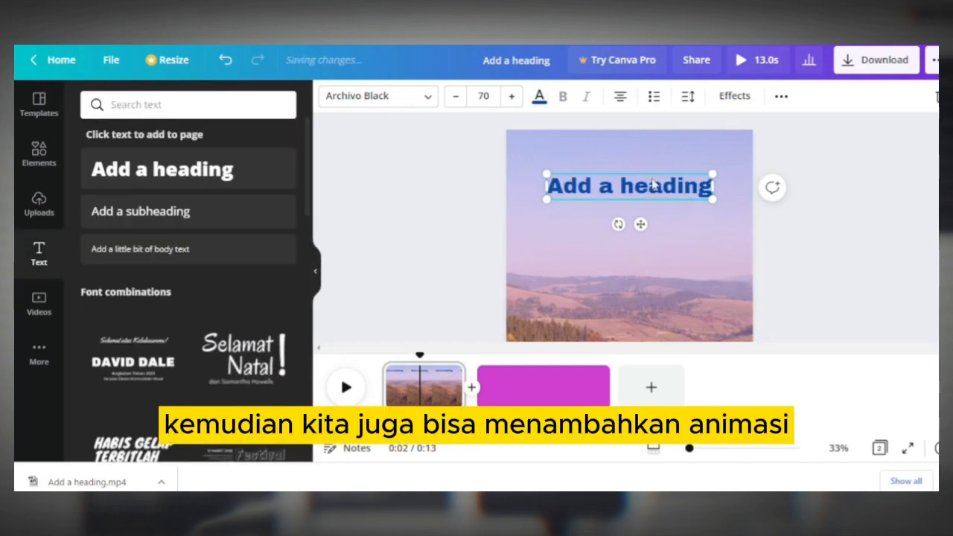
left_click(781, 98)
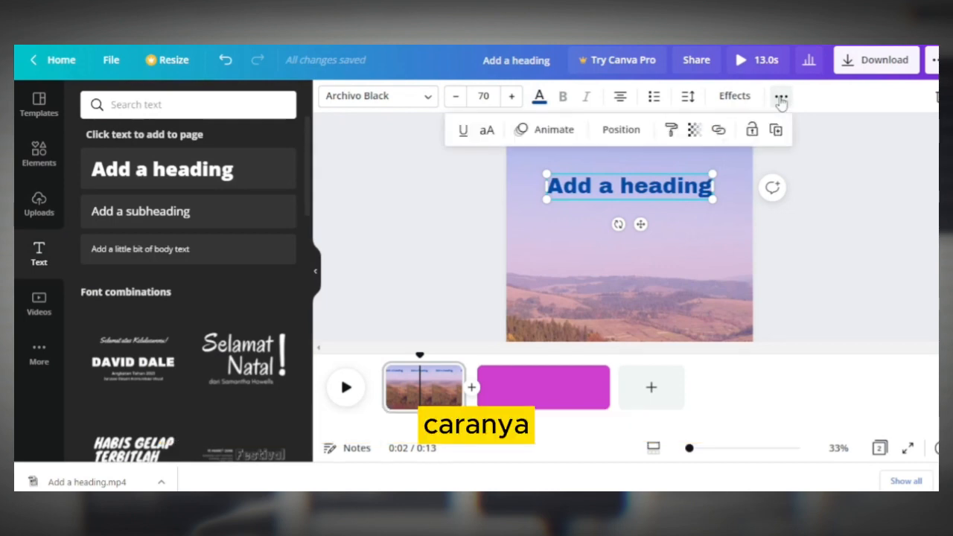
left_click(781, 98)
left_click(781, 99)
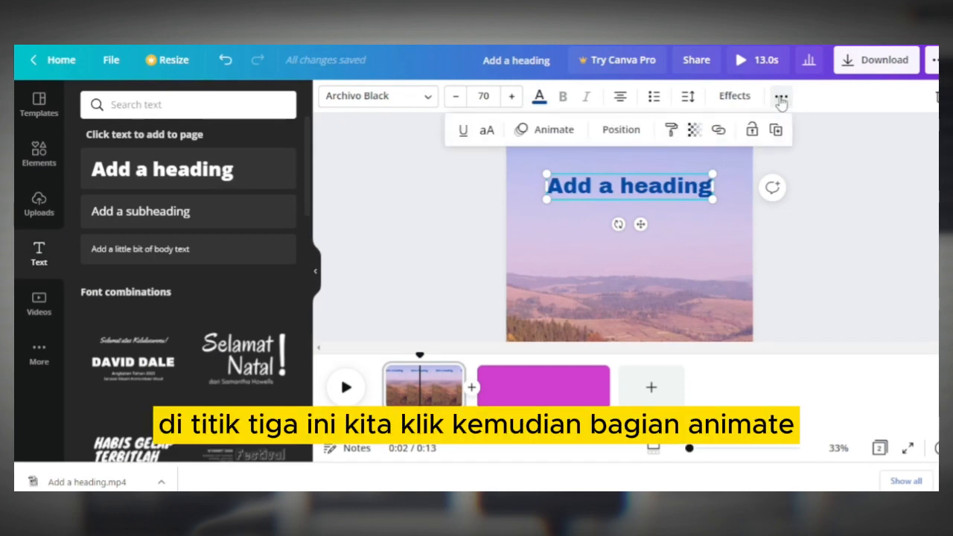
left_click(543, 130)
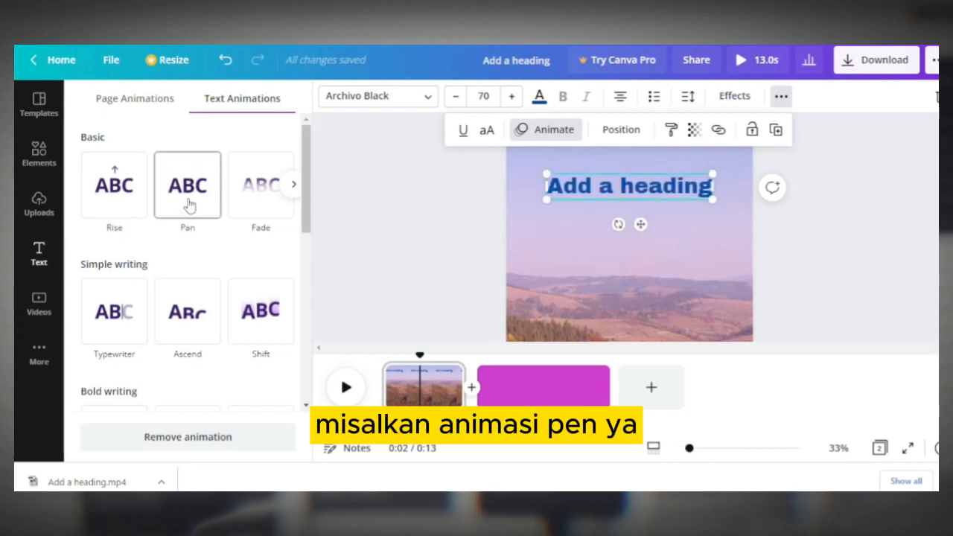
left_click(185, 201)
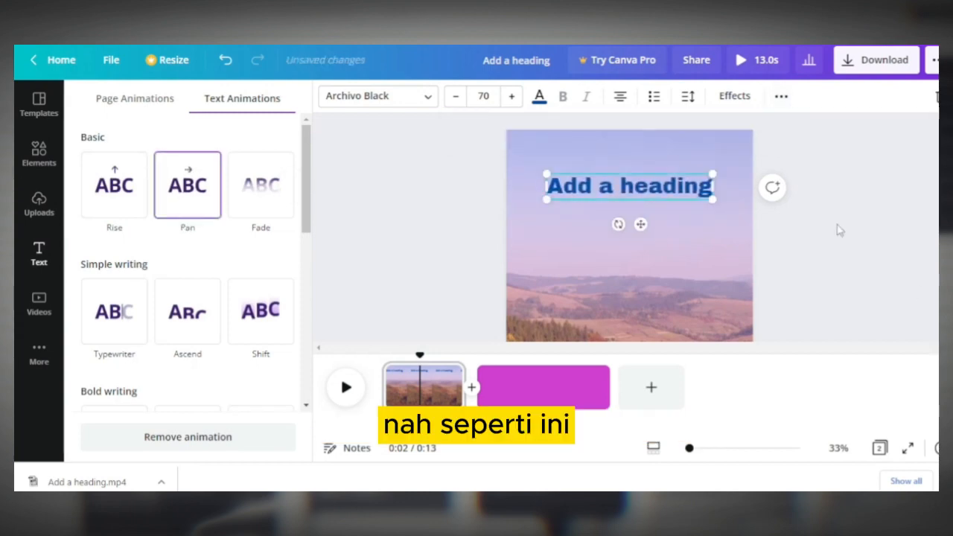
left_click(834, 227)
Step: Move the body text up the page so it sits in the sky area just below the heading
scroll(835, 228, "down", 2)
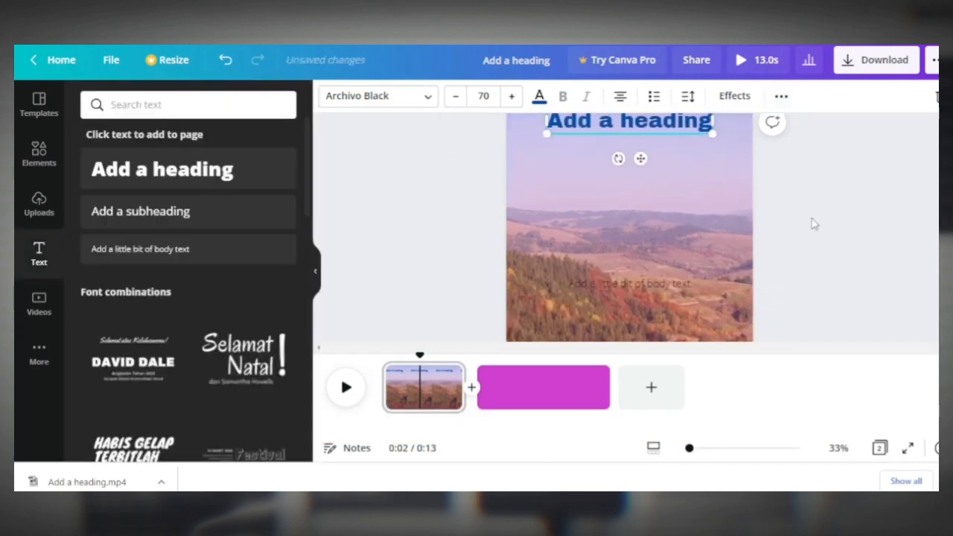
left_click(627, 281)
left_click_drag(631, 289, 617, 179)
scroll(669, 233, "up", 2)
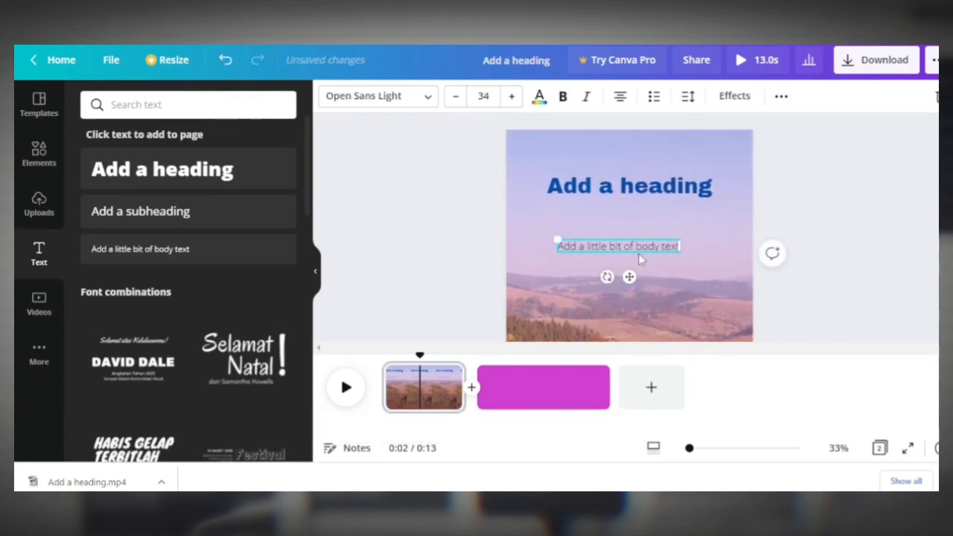
left_click_drag(630, 249, 634, 242)
Step: Set the font size of the body text to 40
double_click(634, 242)
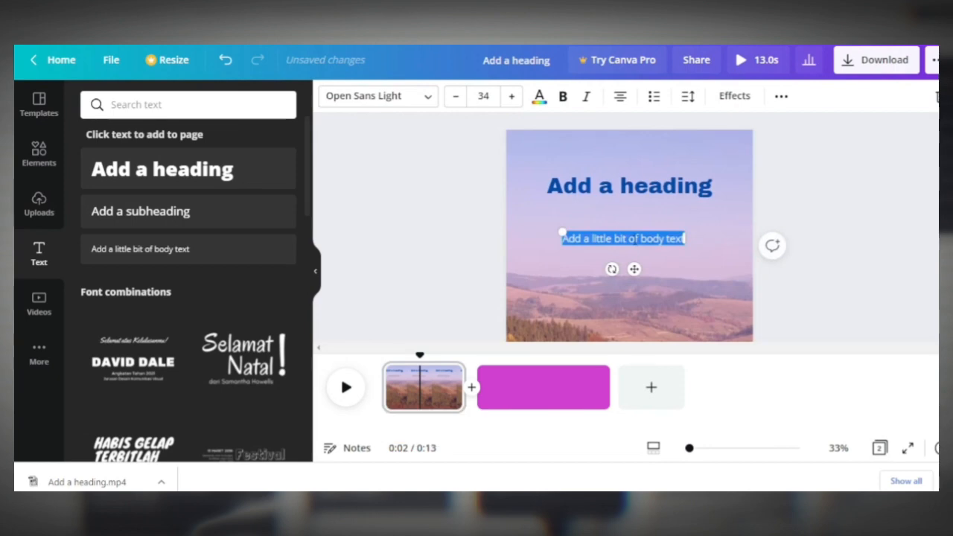
left_click(486, 96)
left_click(486, 97)
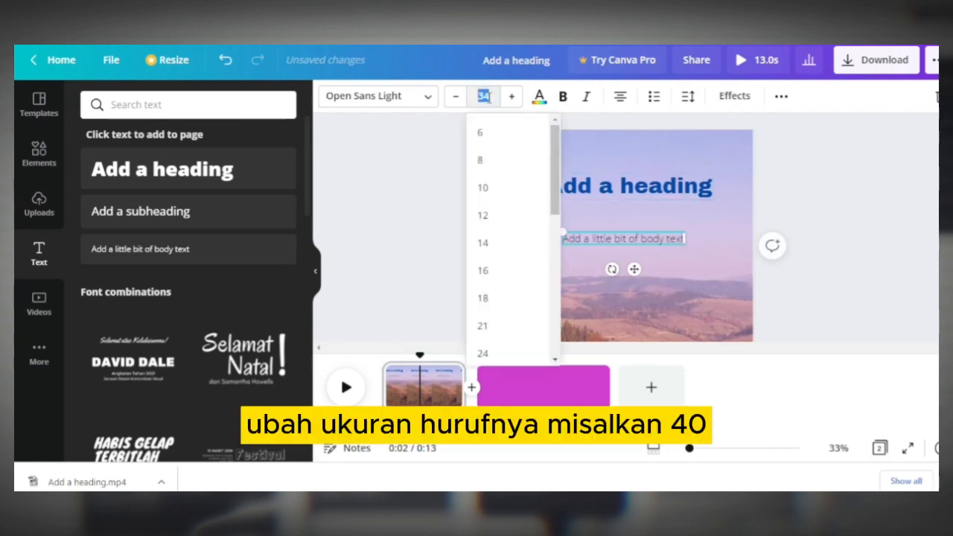
type("40")
key("Return")
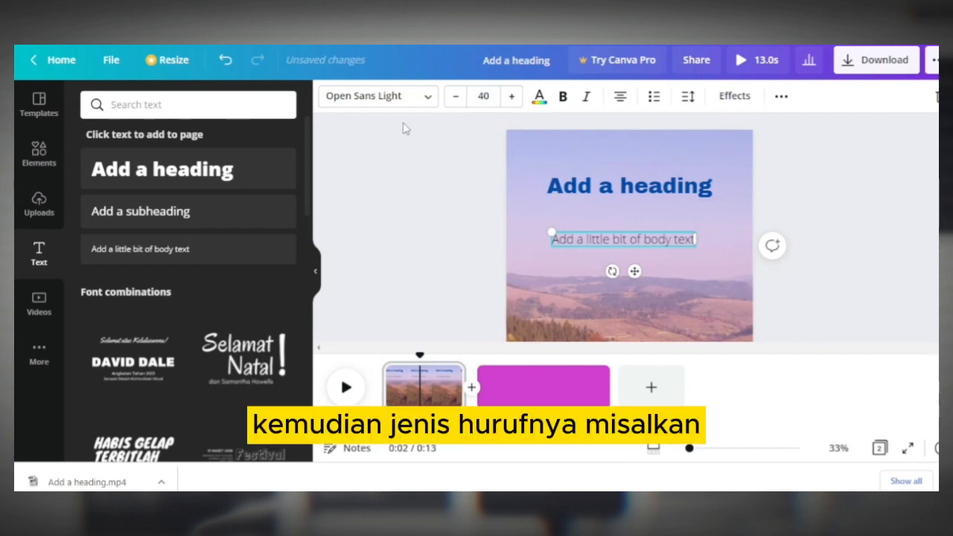
Step: Change the body text's font to Arialle and set its colour to dark blue
left_click(425, 100)
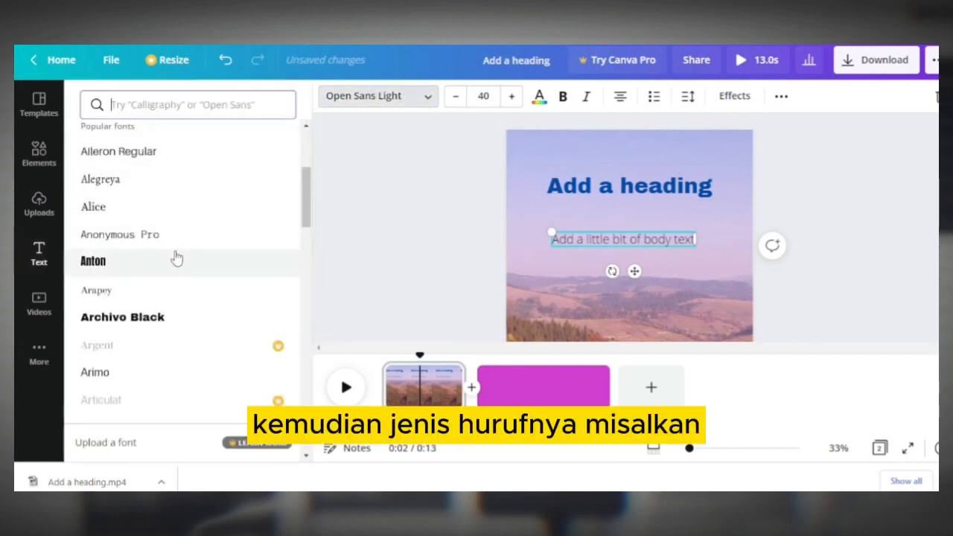
scroll(179, 256, "up", 3)
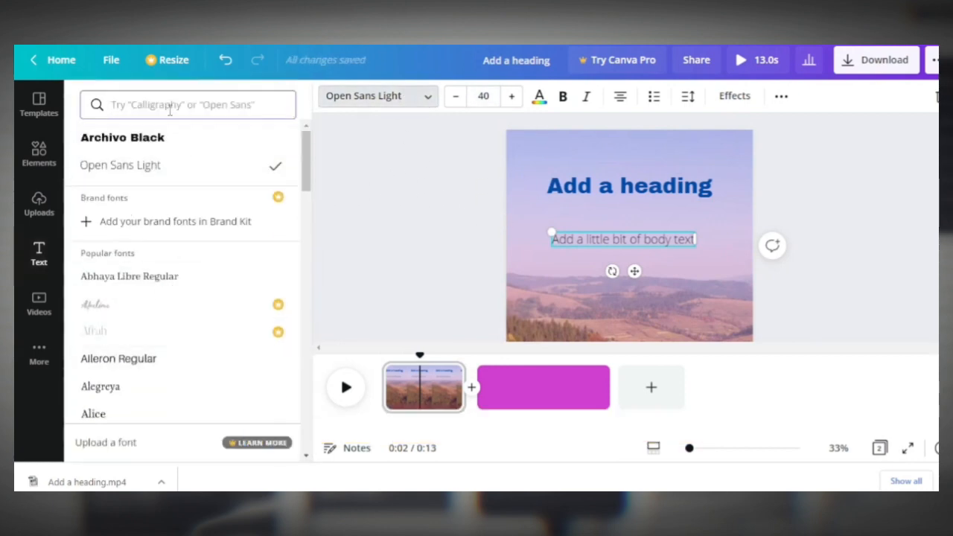
type("a")
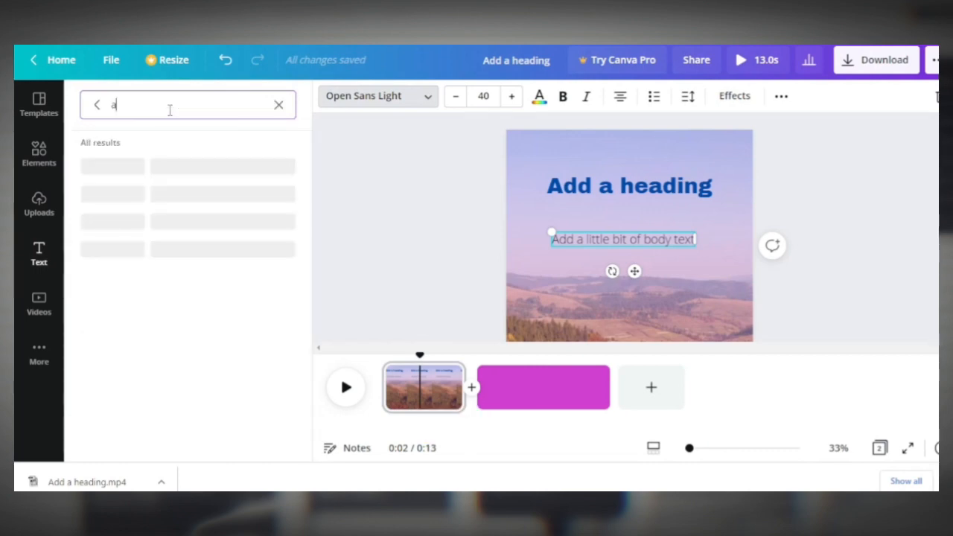
type("r")
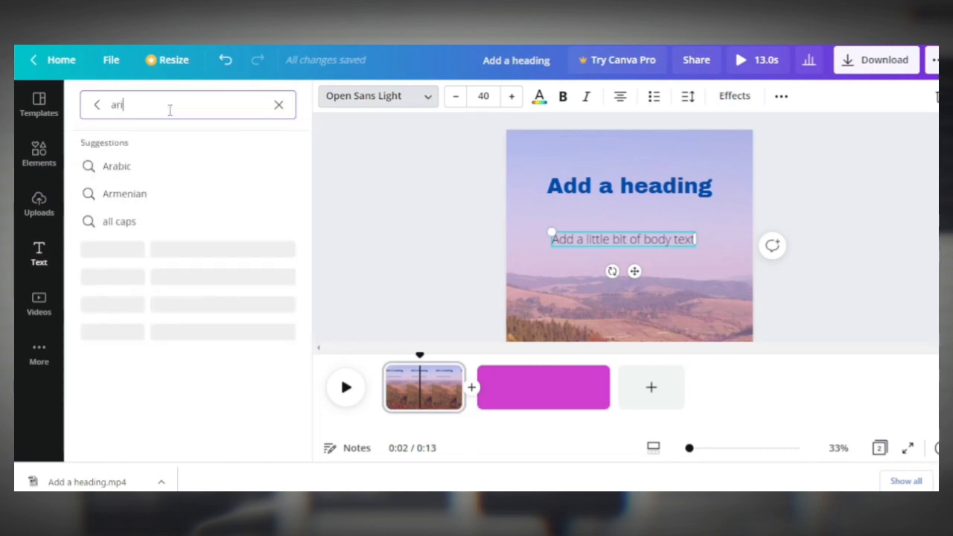
type("i")
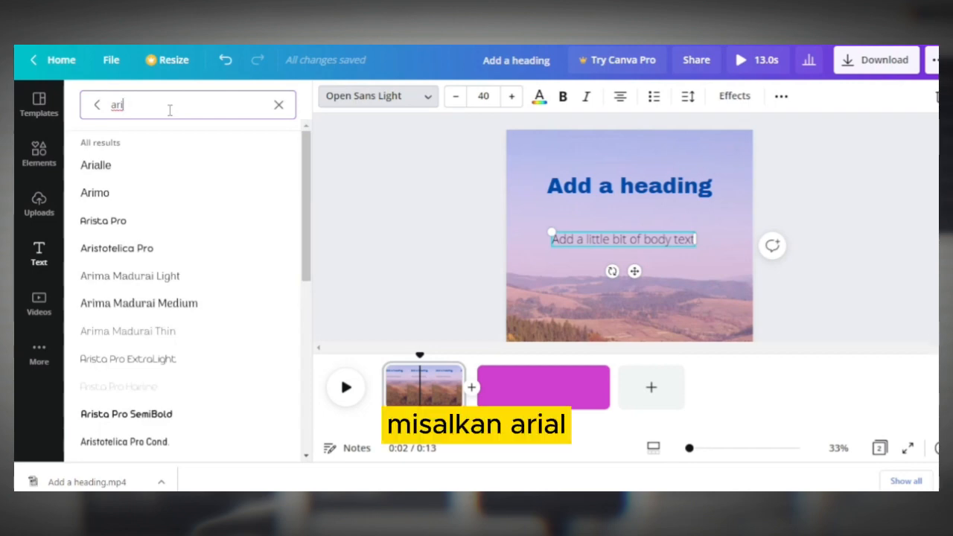
type("al")
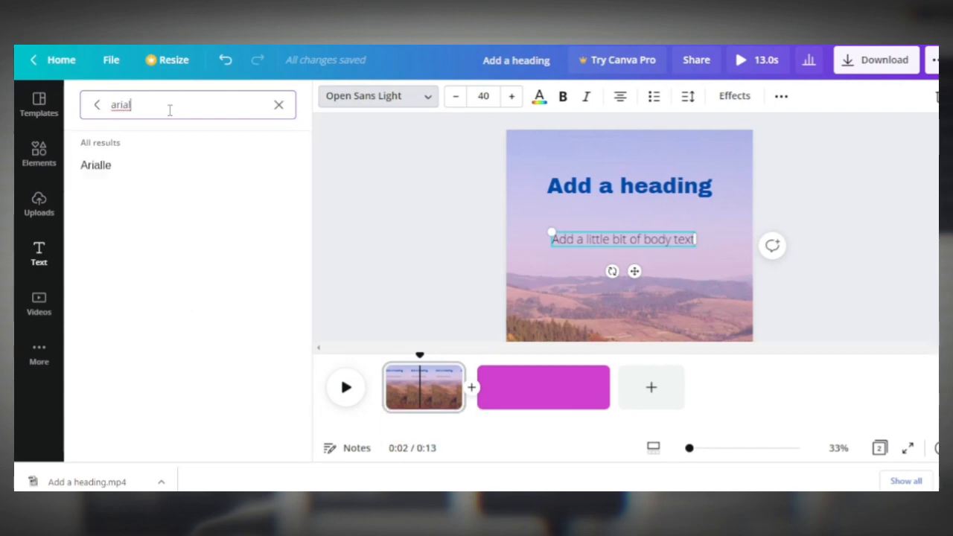
left_click(95, 175)
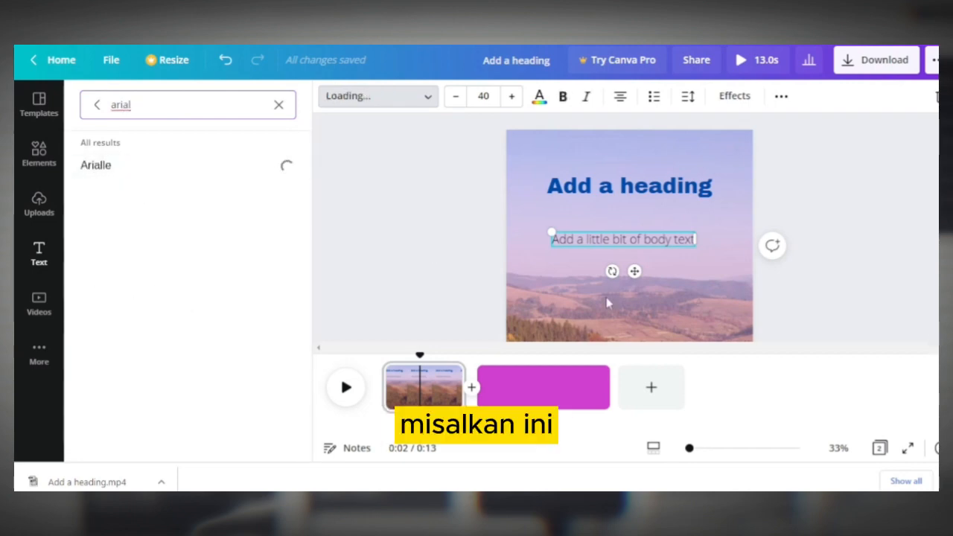
left_click(539, 97)
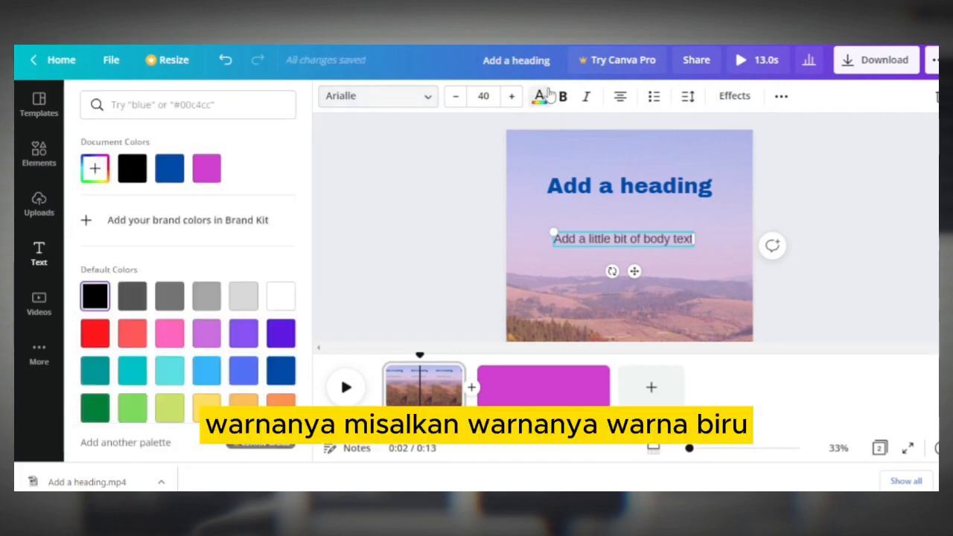
left_click(281, 370)
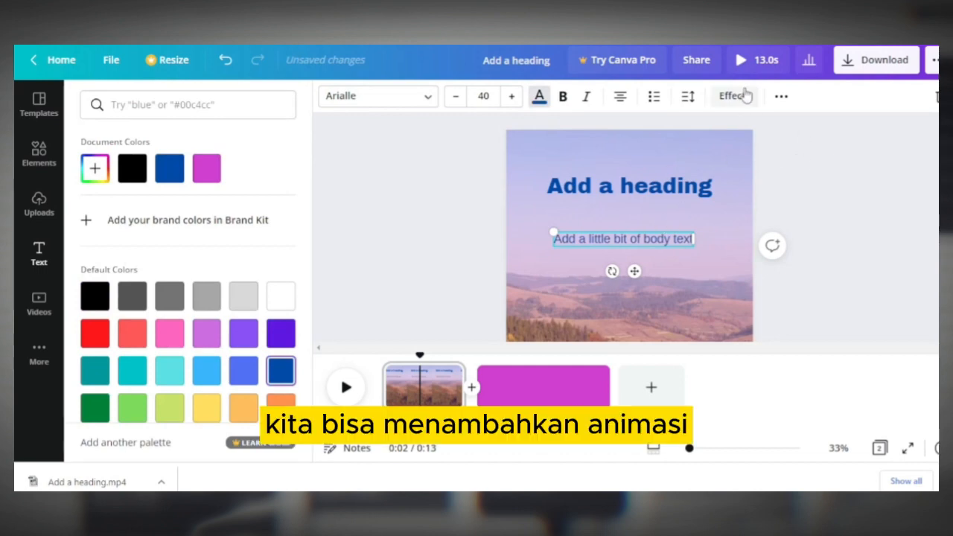
Step: Apply the Typewriter text animation to the body text
left_click(780, 97)
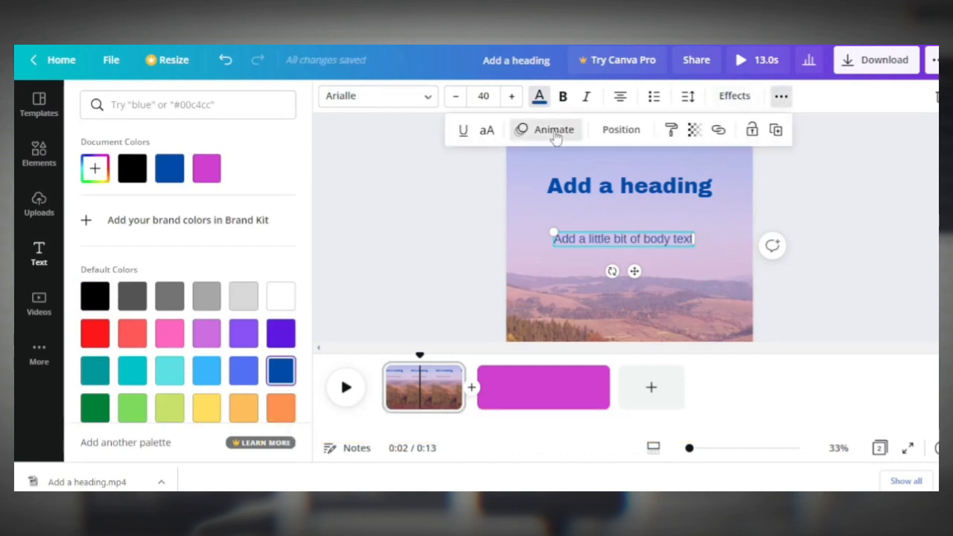
left_click(547, 130)
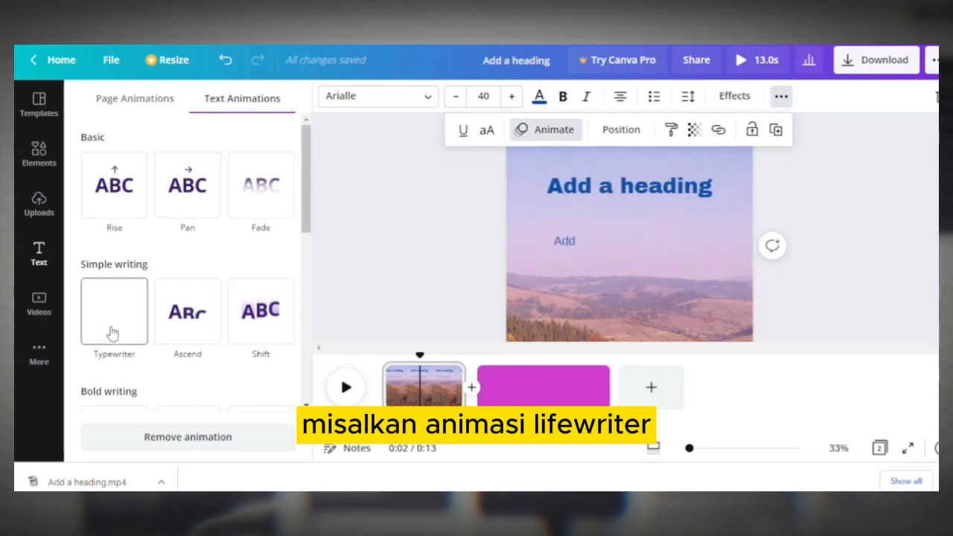
left_click(112, 329)
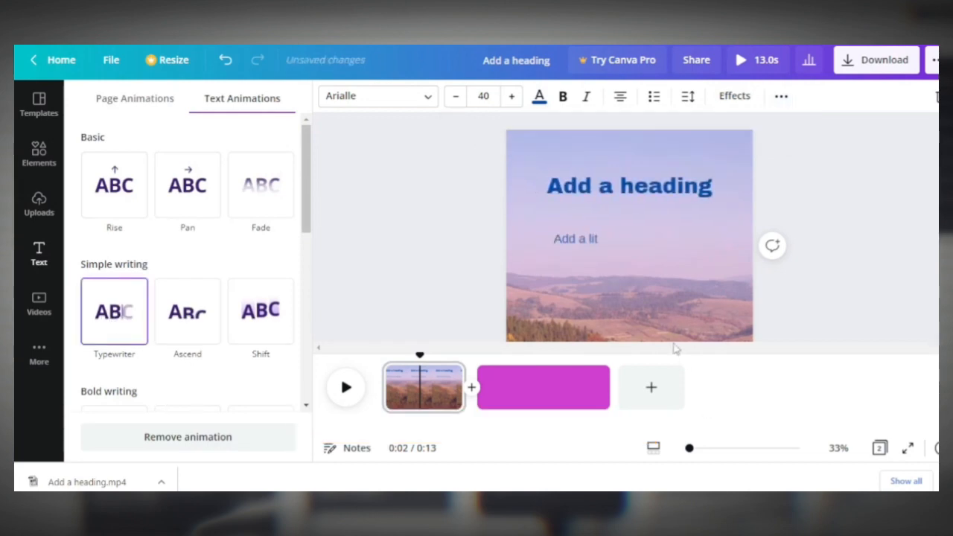
left_click(863, 194)
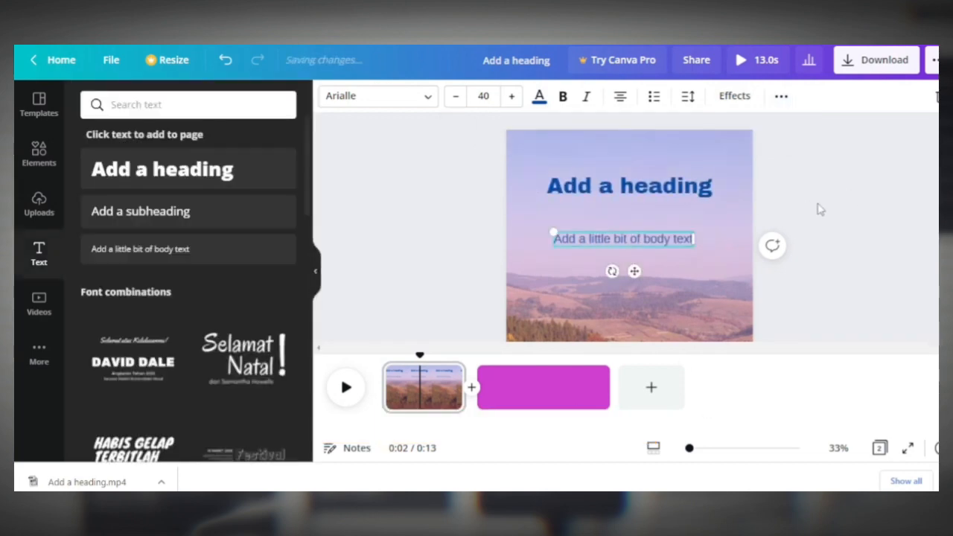
left_click(819, 209)
scroll(668, 222, "down", 2)
scroll(697, 251, "up", 2)
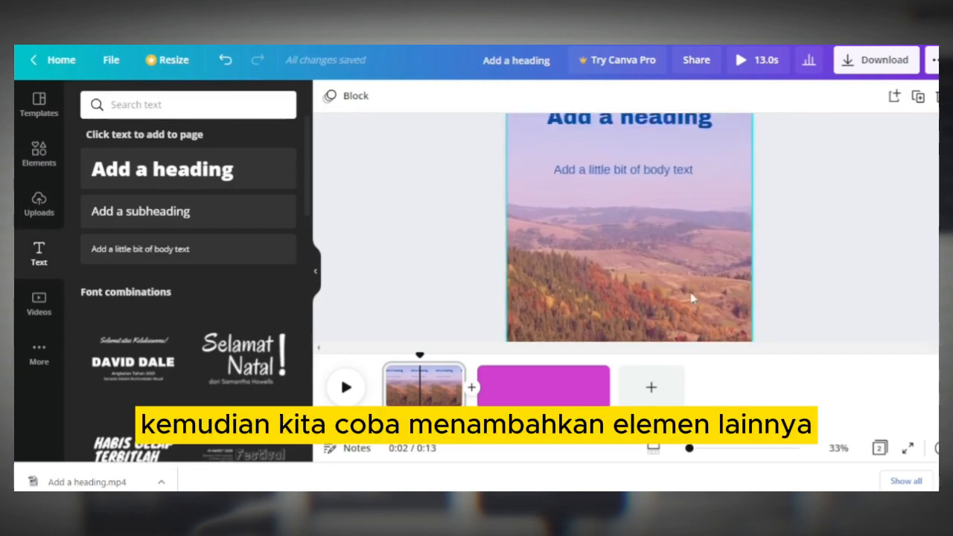
Step: Search the elements for "computer" and add the free mint-green laptop graphic with a pink screen to the page
left_click(30, 155)
scroll(226, 266, "down", 5)
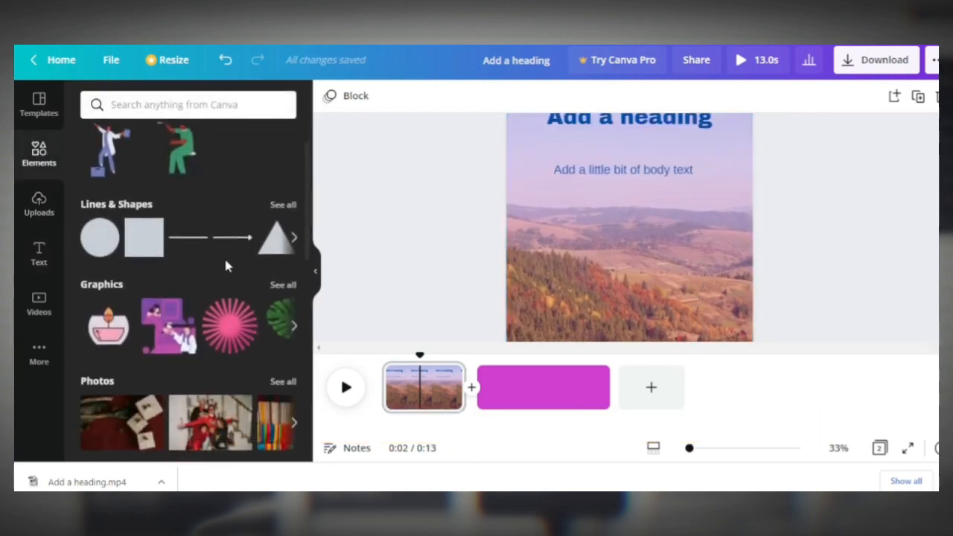
scroll(216, 331, "up", 4)
scroll(205, 290, "up", 2)
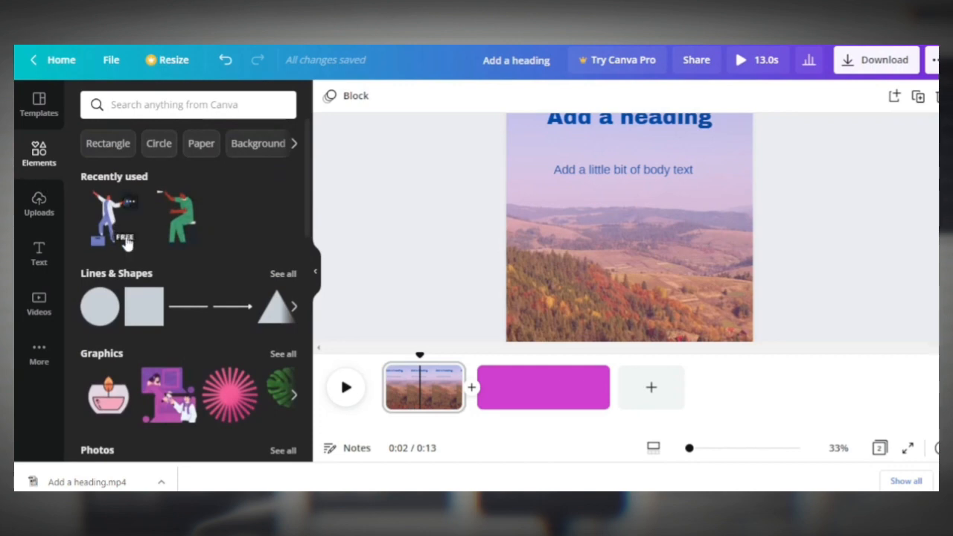
left_click(115, 104)
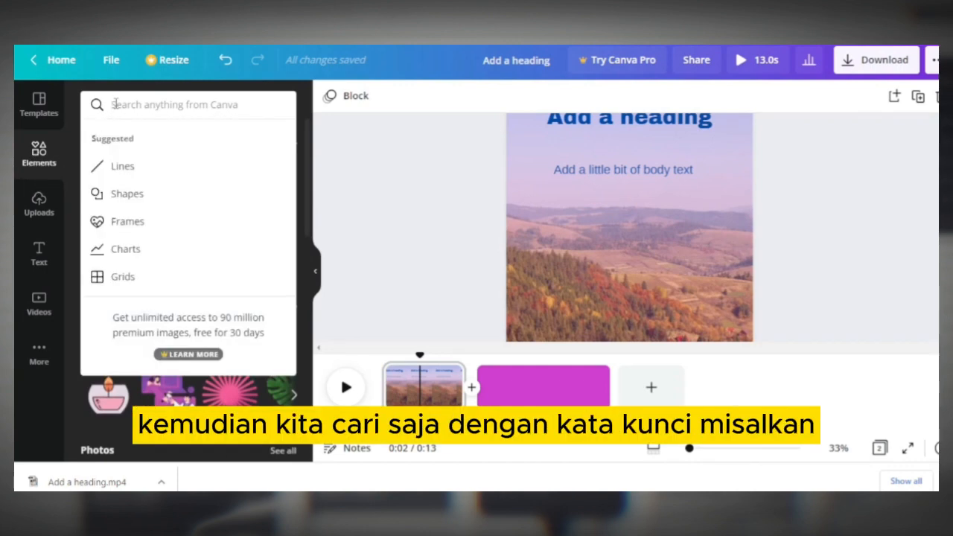
type("comput")
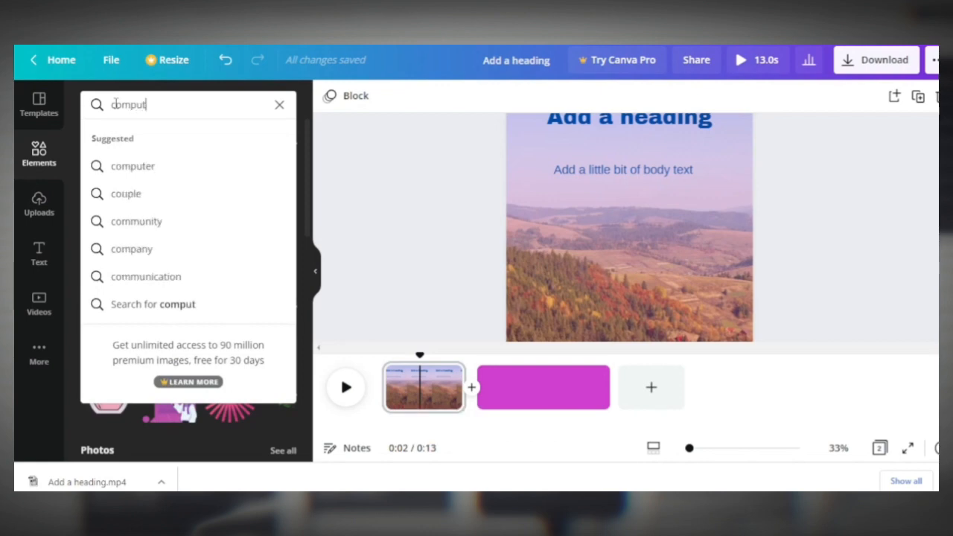
type("er")
key("Return")
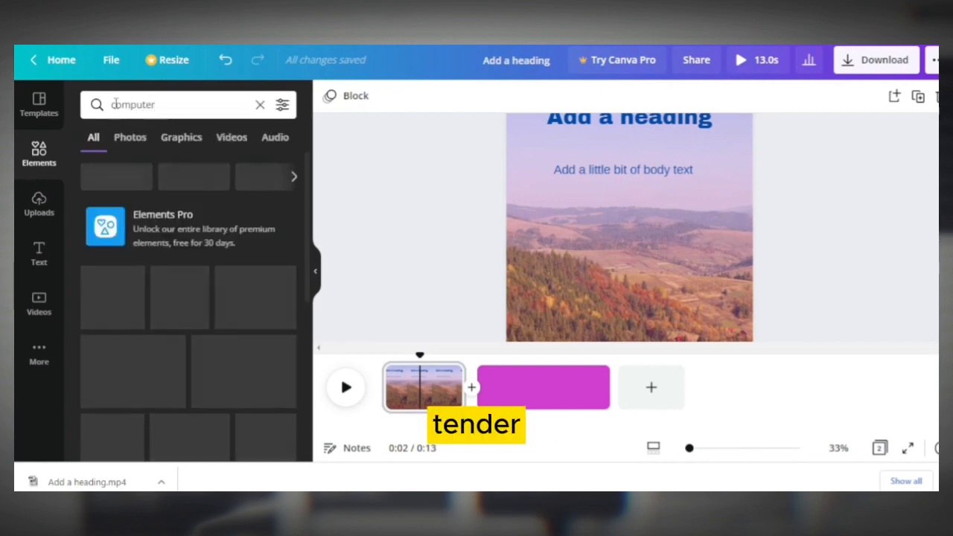
scroll(126, 313, "down", 5)
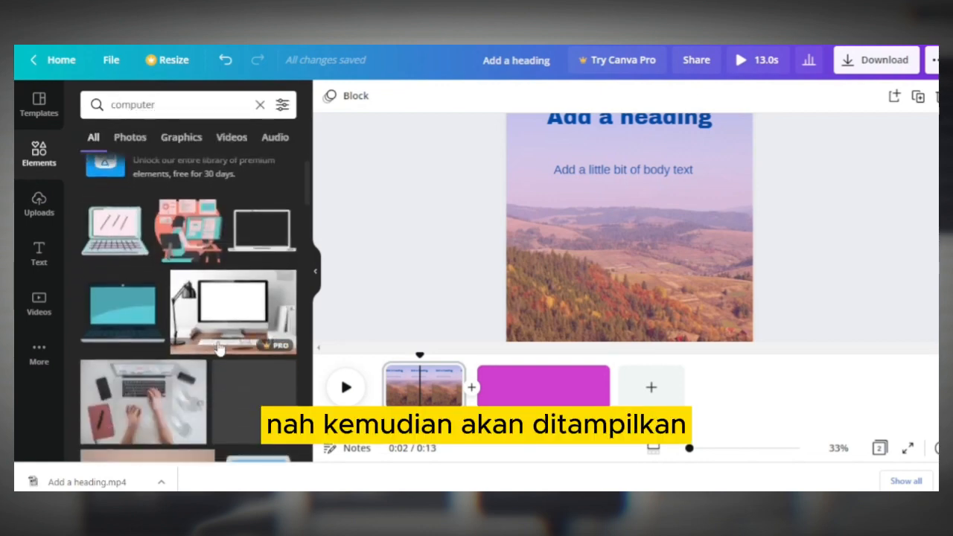
scroll(147, 322, "up", 2)
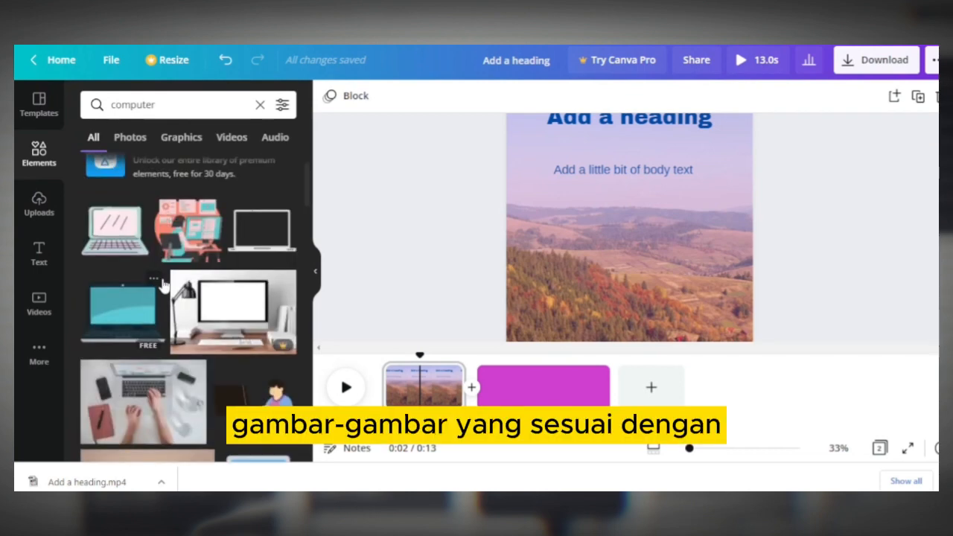
scroll(119, 313, "up", 2)
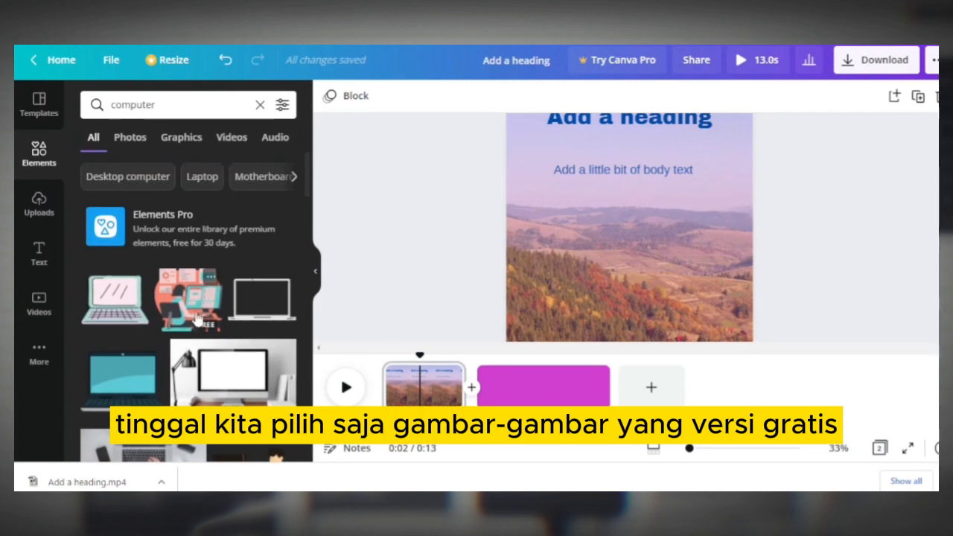
left_click(106, 296)
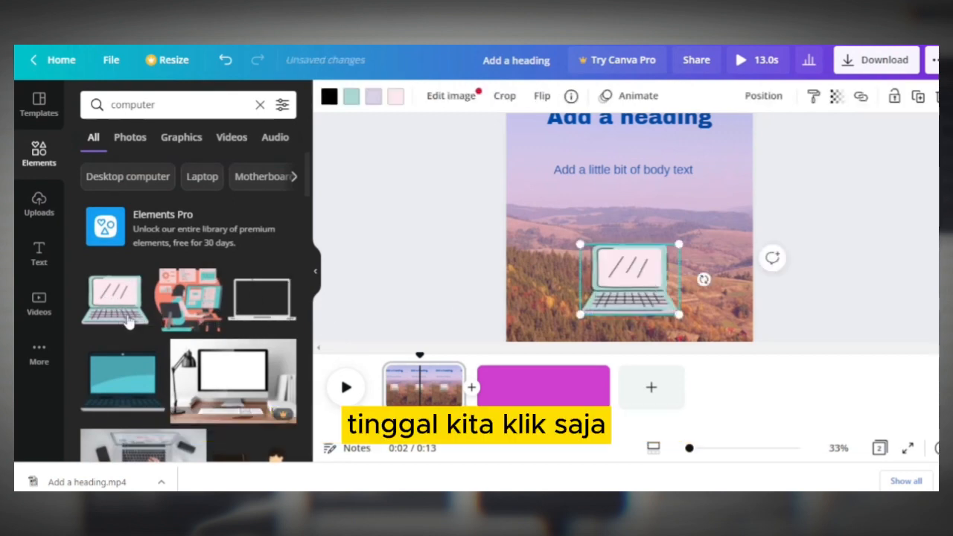
Step: Shrink the laptop graphic slightly and move it up below the body text, toward the page's left edge
left_click_drag(618, 284, 664, 270)
scroll(640, 284, "up", 1)
scroll(676, 256, "down", 1)
left_click(801, 218)
left_click(628, 238)
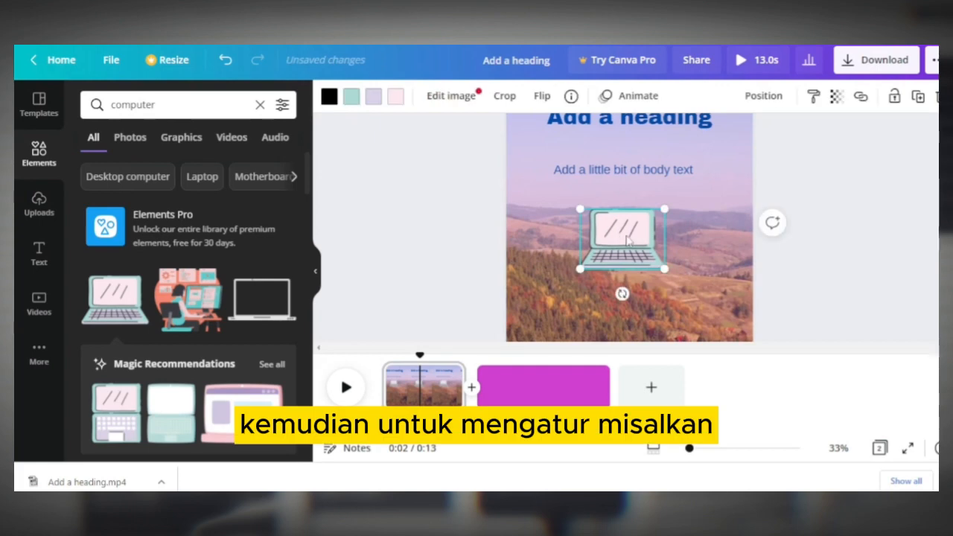
left_click_drag(628, 238, 563, 230)
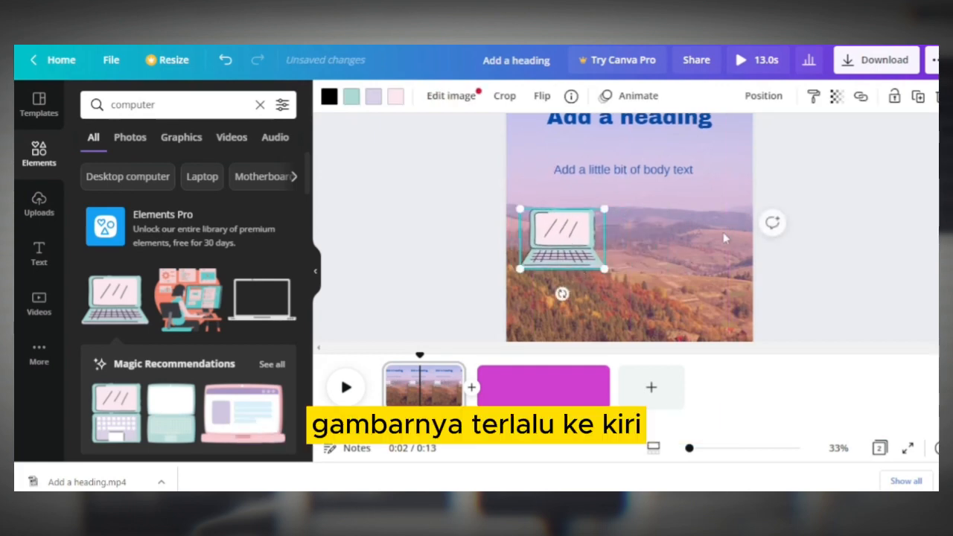
Step: Align the laptop graphic to the horizontal center of the page
left_click(450, 213)
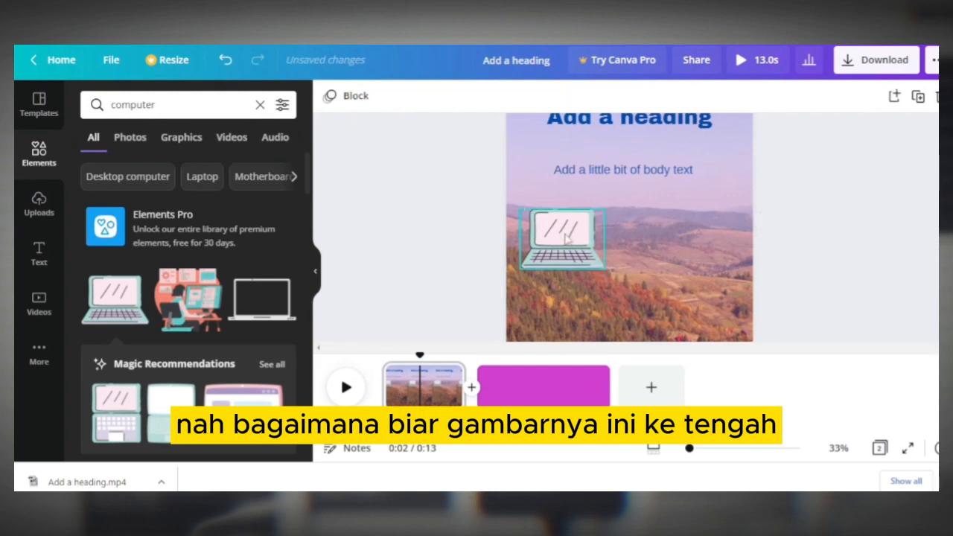
left_click(567, 239)
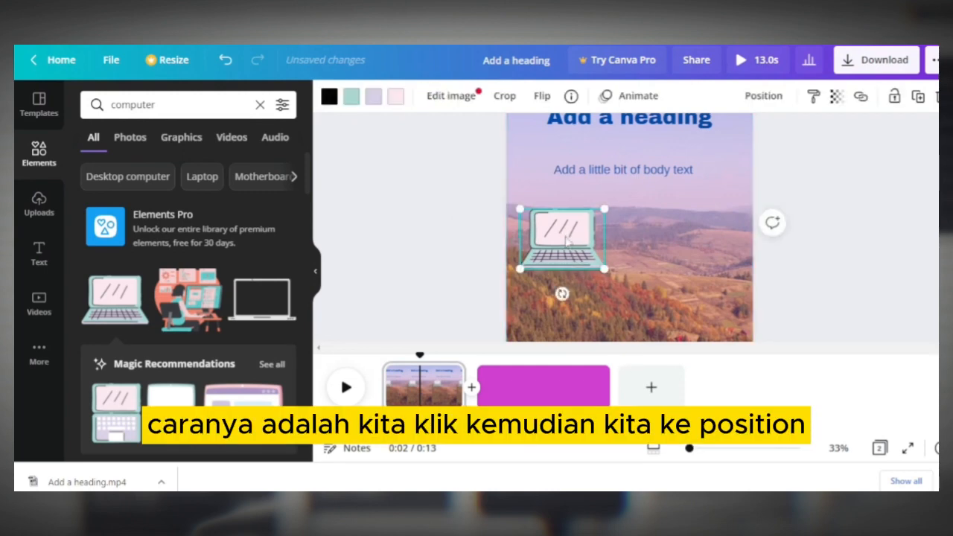
left_click(763, 99)
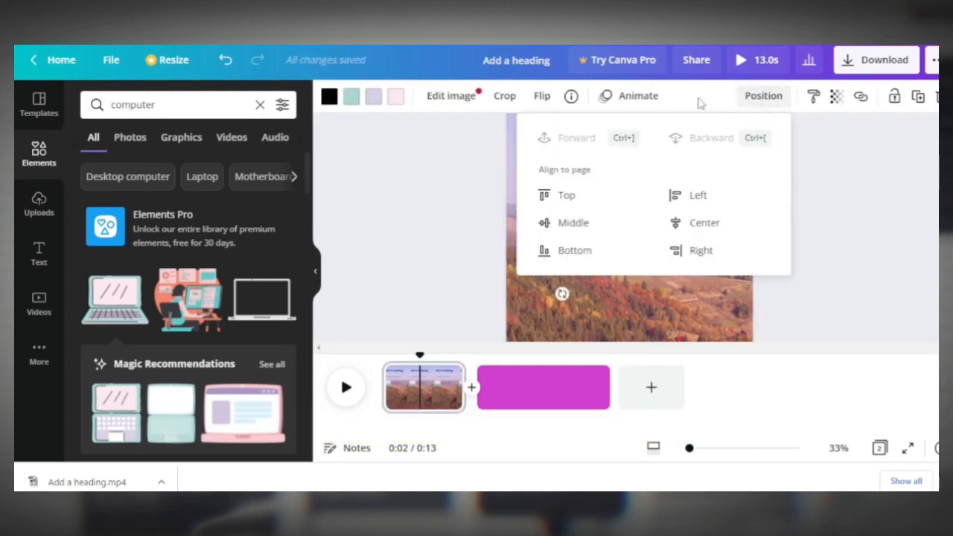
left_click(701, 225)
left_click(599, 235)
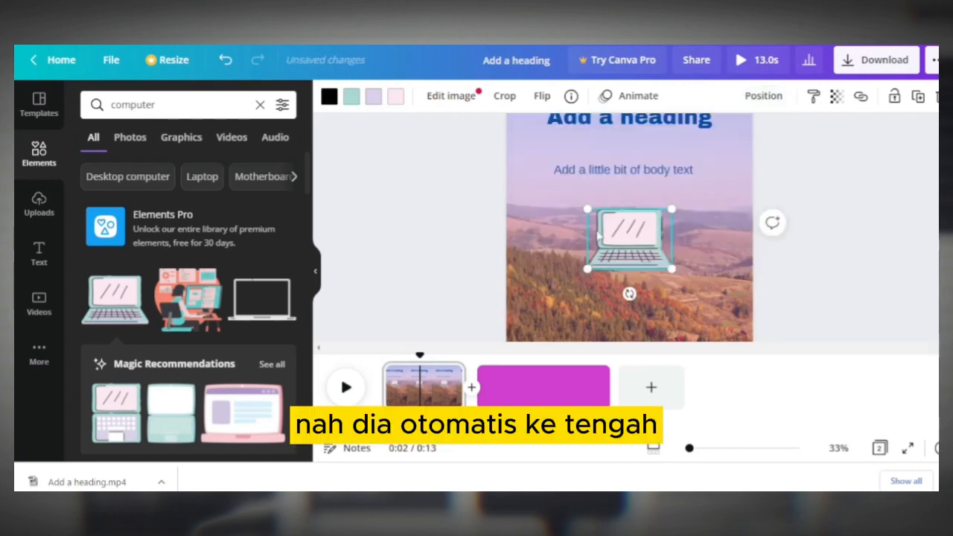
left_click(738, 271)
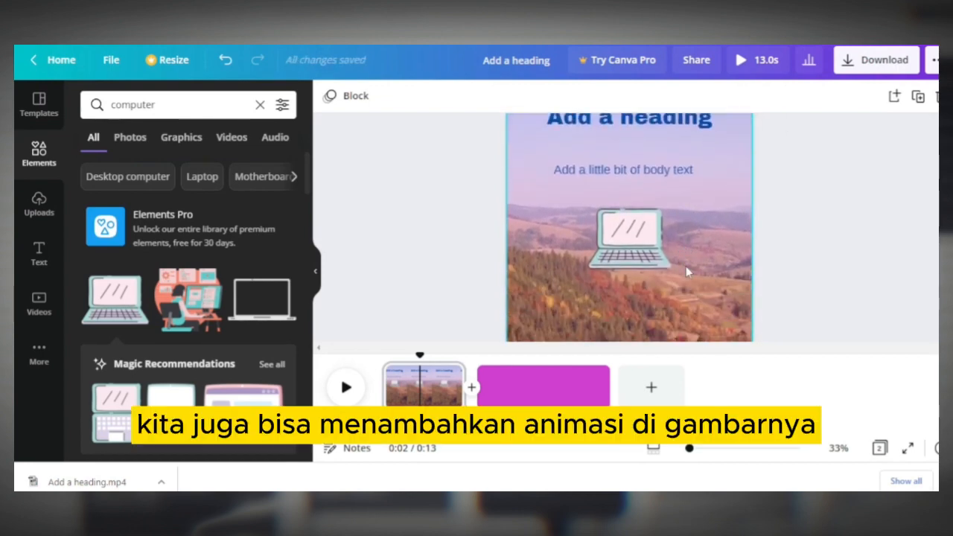
Step: Apply the Rise element animation to the laptop graphic
left_click(625, 240)
left_click(626, 240)
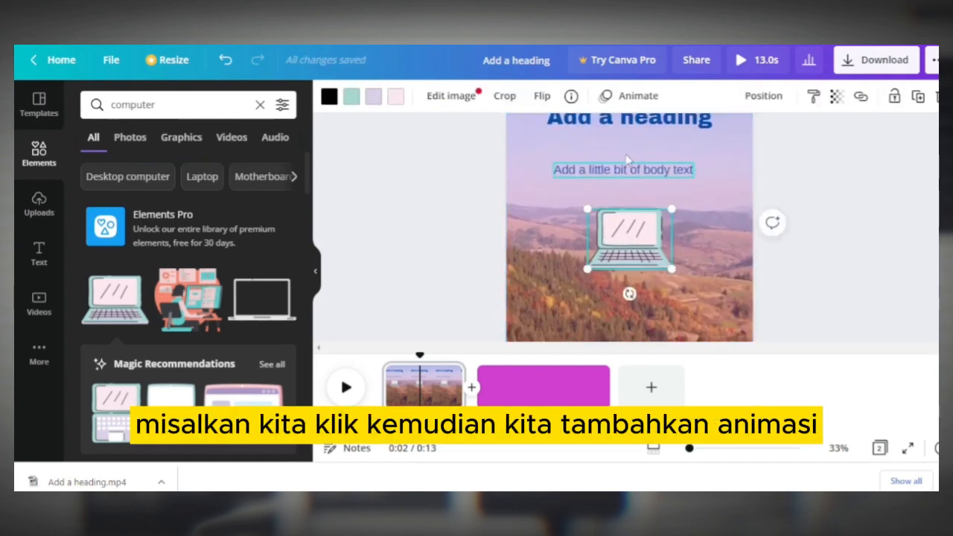
left_click(626, 95)
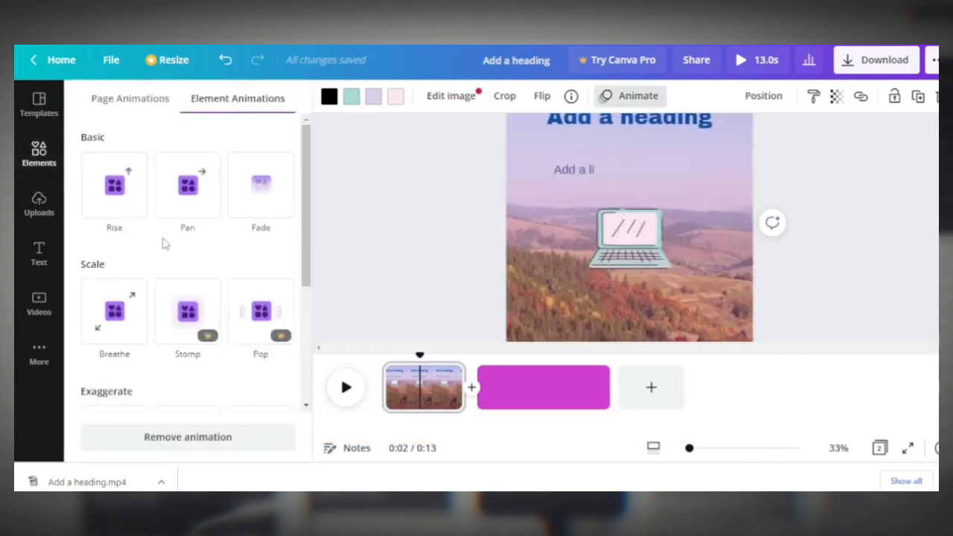
left_click(117, 199)
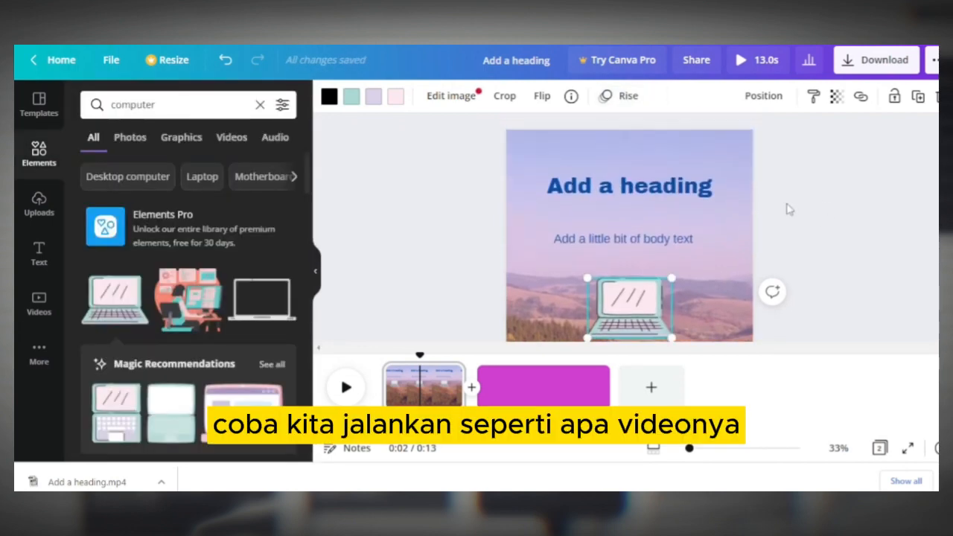
Step: Play the video from its beginning and preview it in full screen
left_click_drag(420, 357, 374, 362)
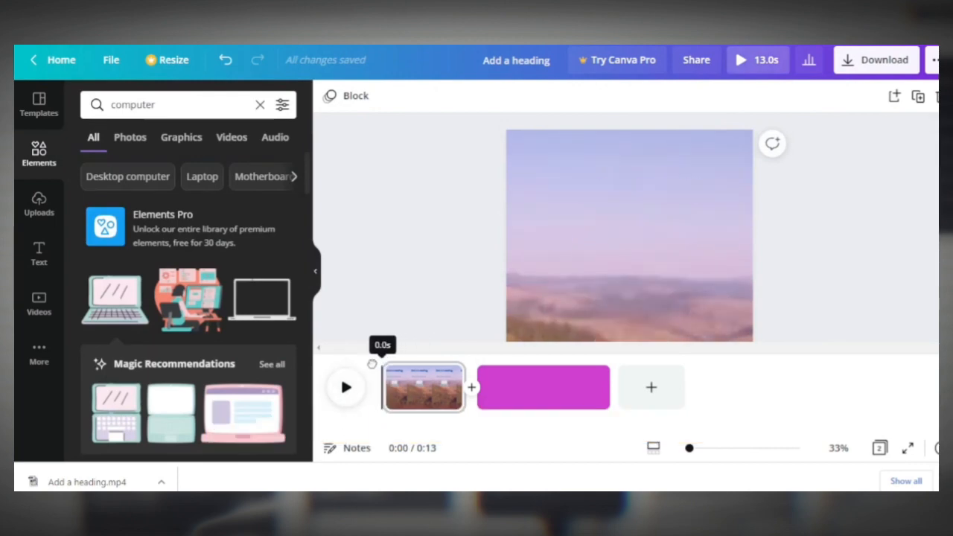
left_click(344, 393)
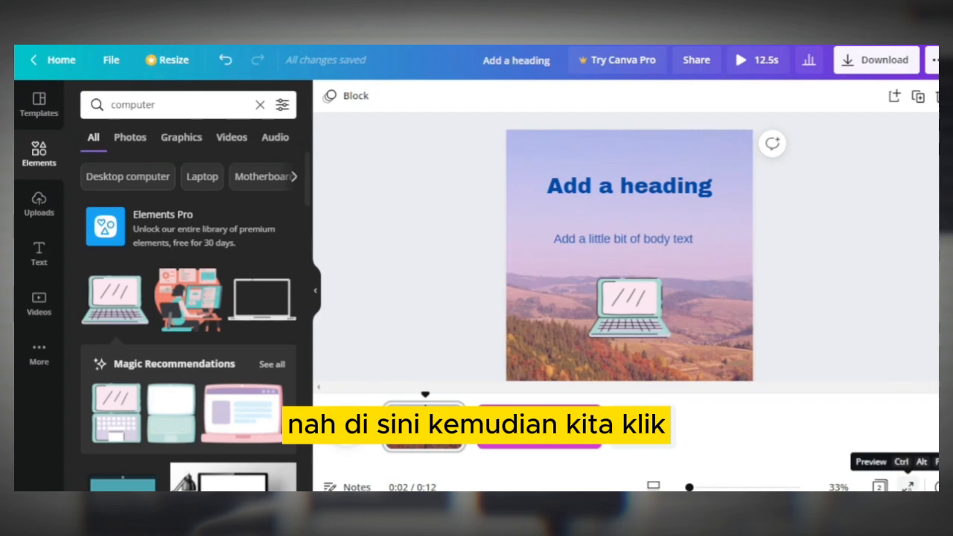
left_click(908, 486)
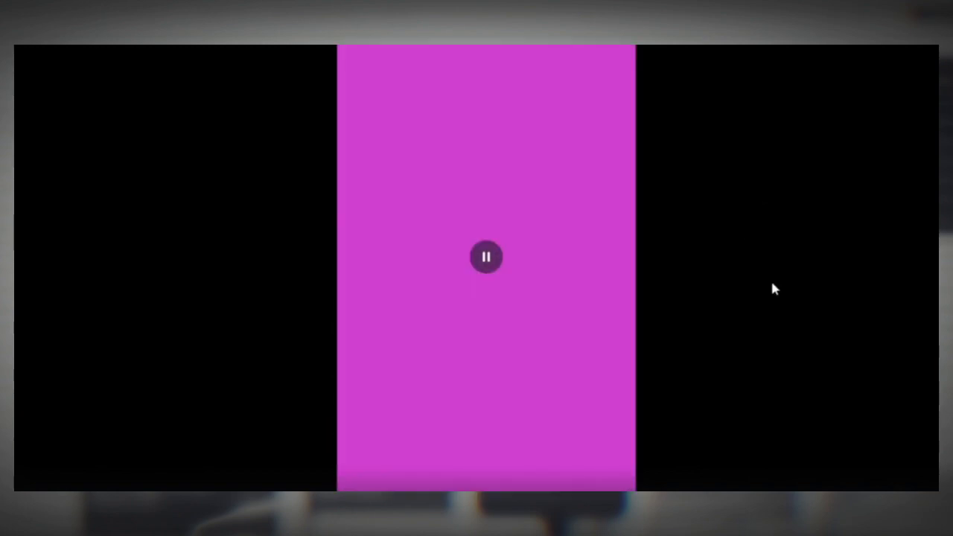
key("Escape")
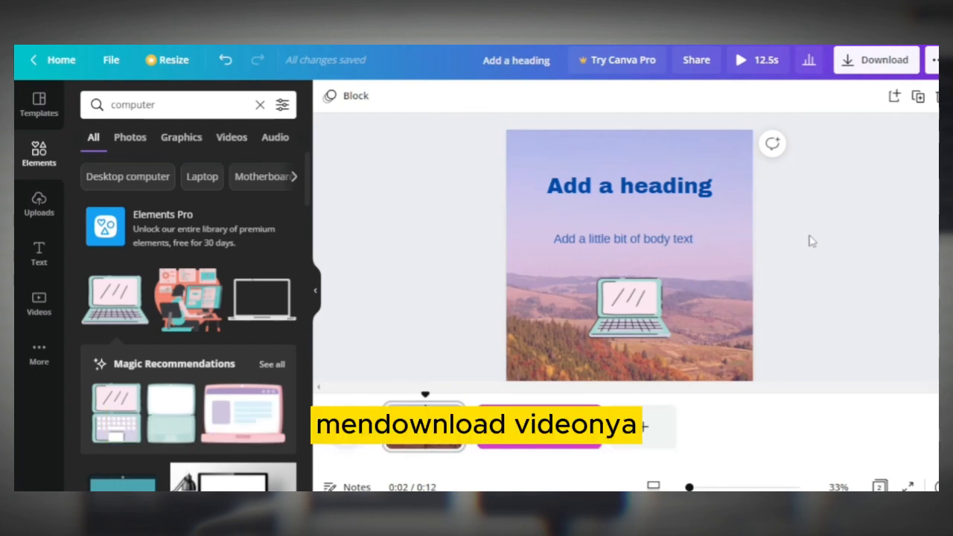
Step: Download all pages of the design as an MP4 video
left_click(876, 64)
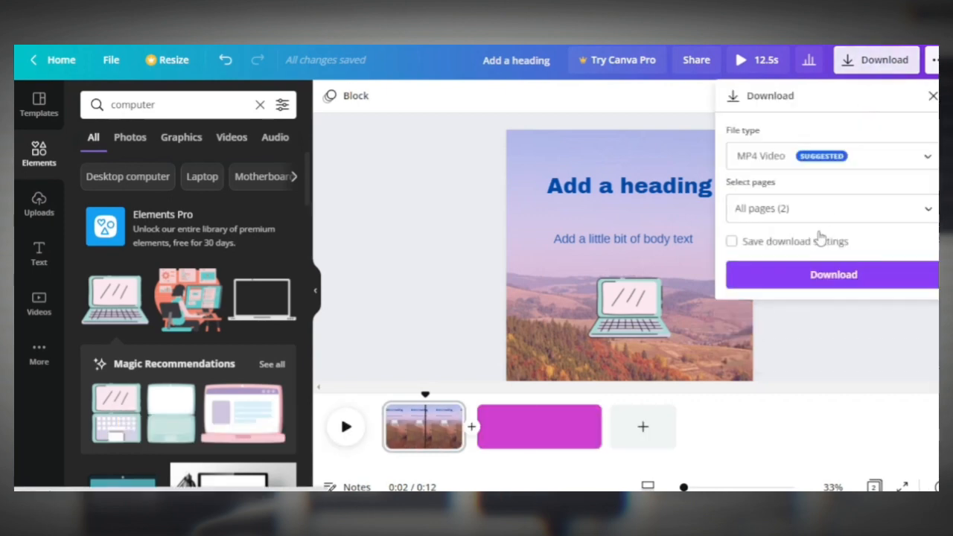
left_click(834, 283)
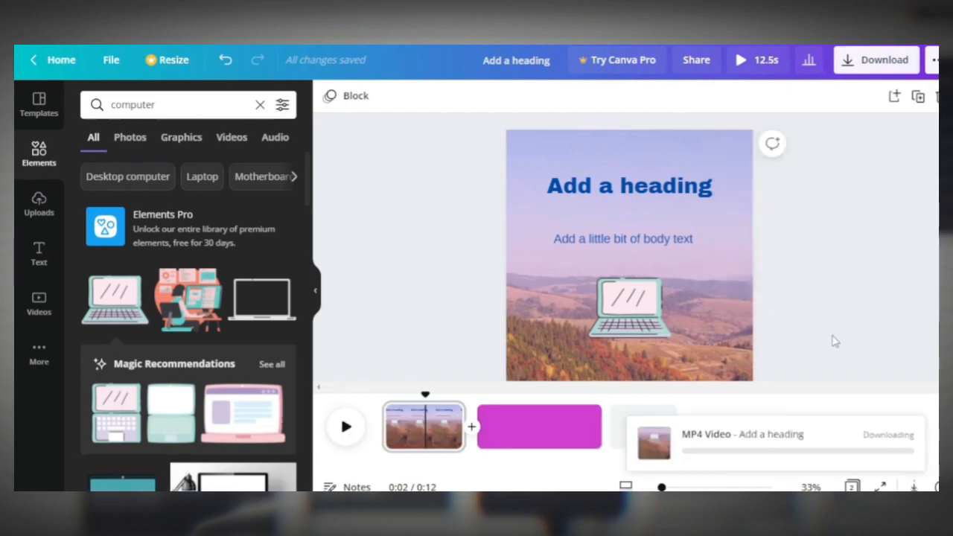